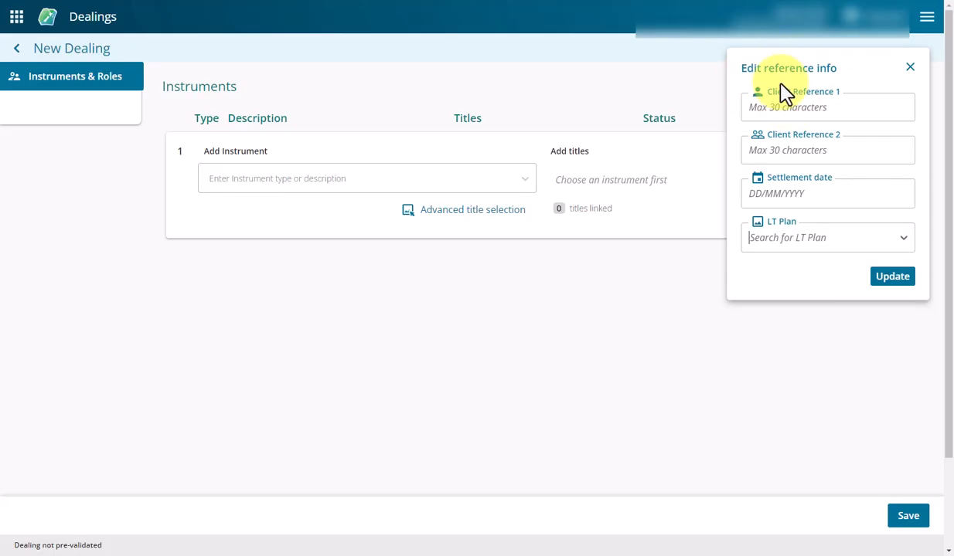
- Link LT plan 595274 to the new dealing and update its reference info
left_click(771, 243)
type("595")
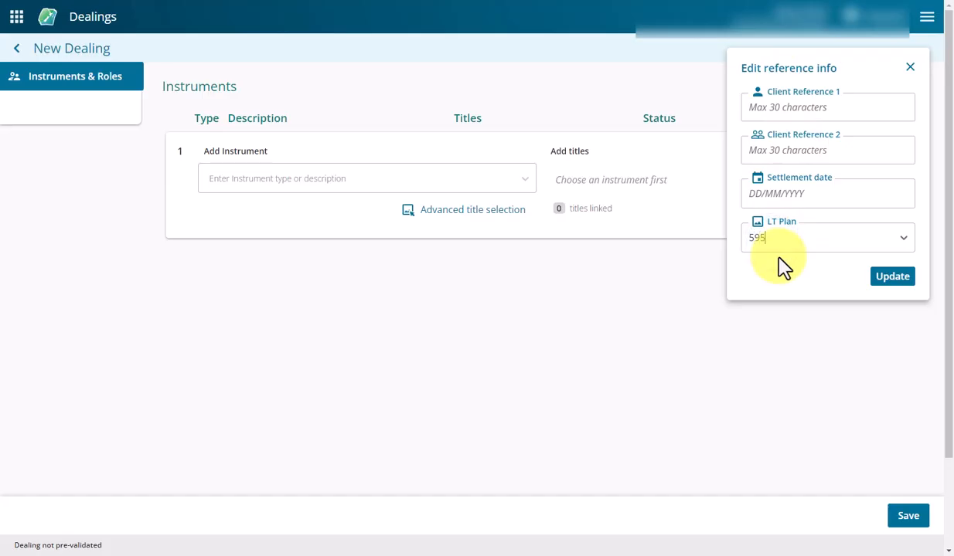
type("274")
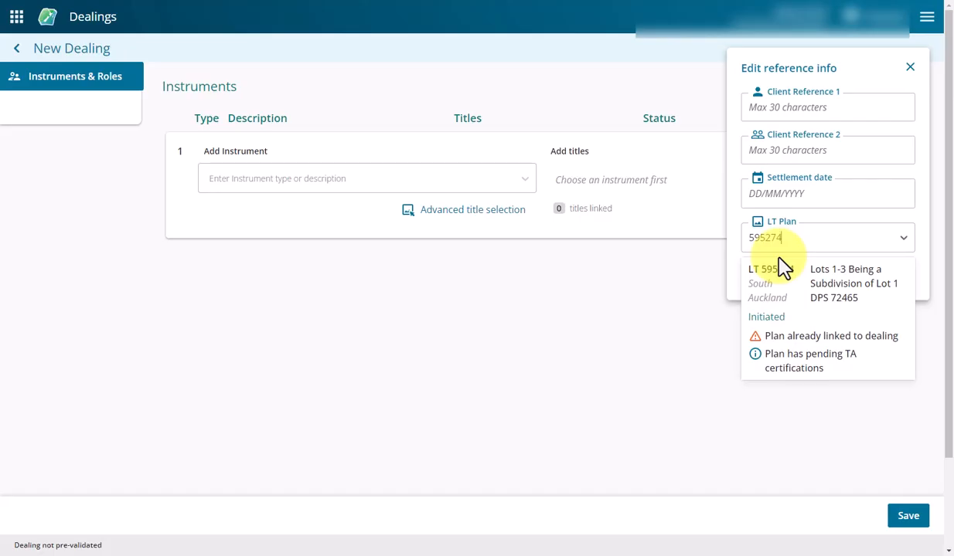
left_click(824, 290)
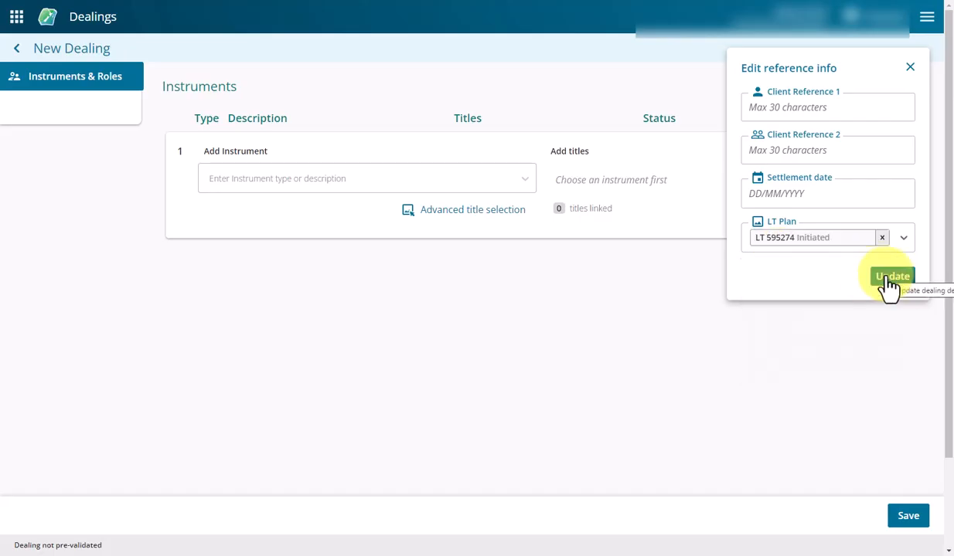
left_click(891, 280)
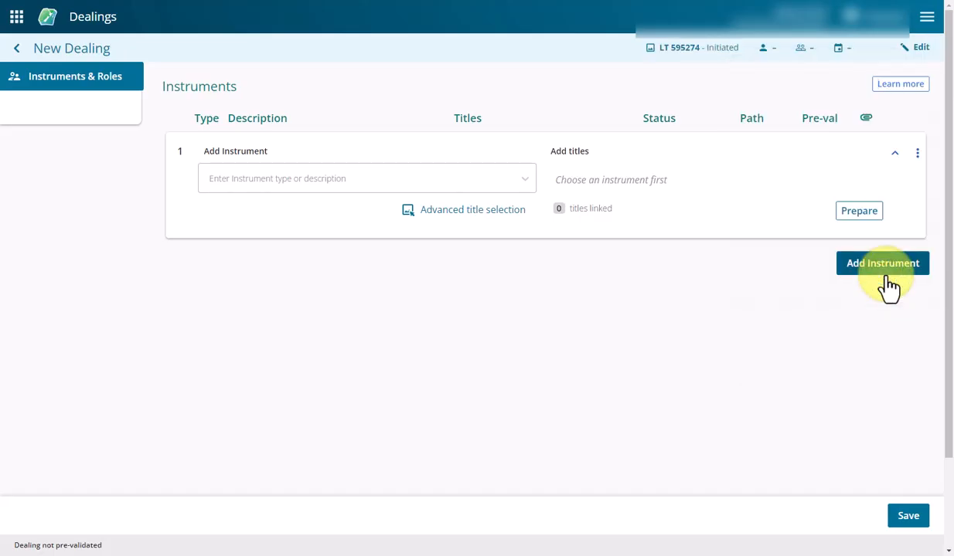
- Add an OCTN Order for New Certificate of Title instrument and link the plan's preallocated titles to it
left_click(235, 184)
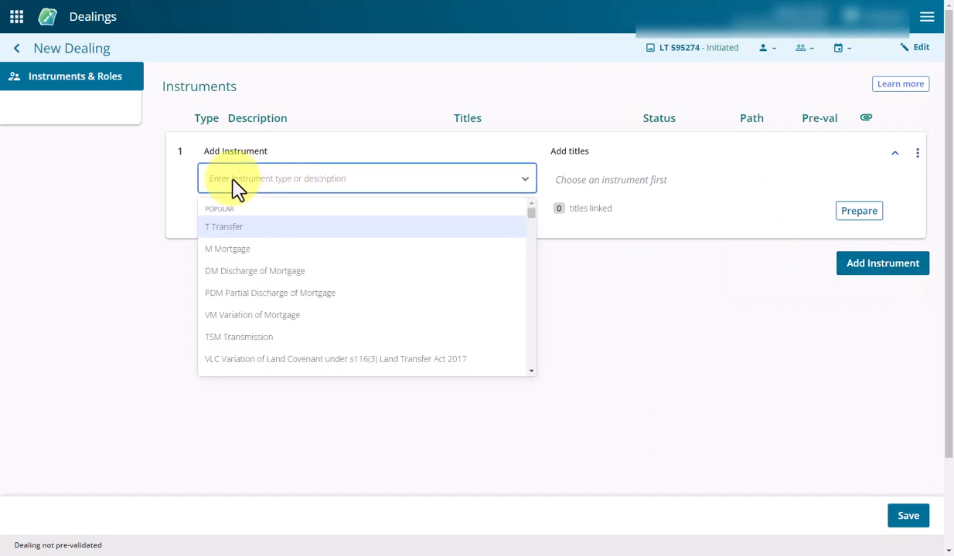
type("octn")
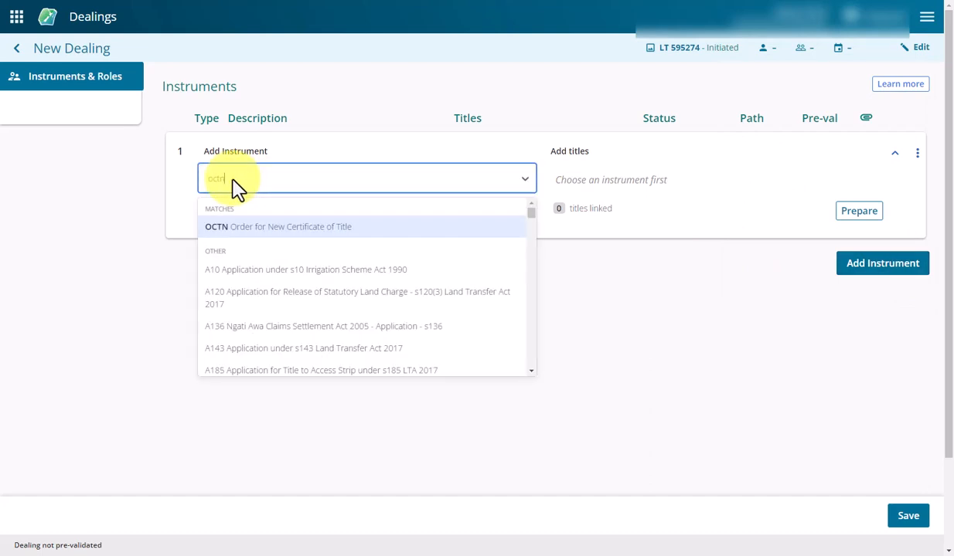
left_click(275, 227)
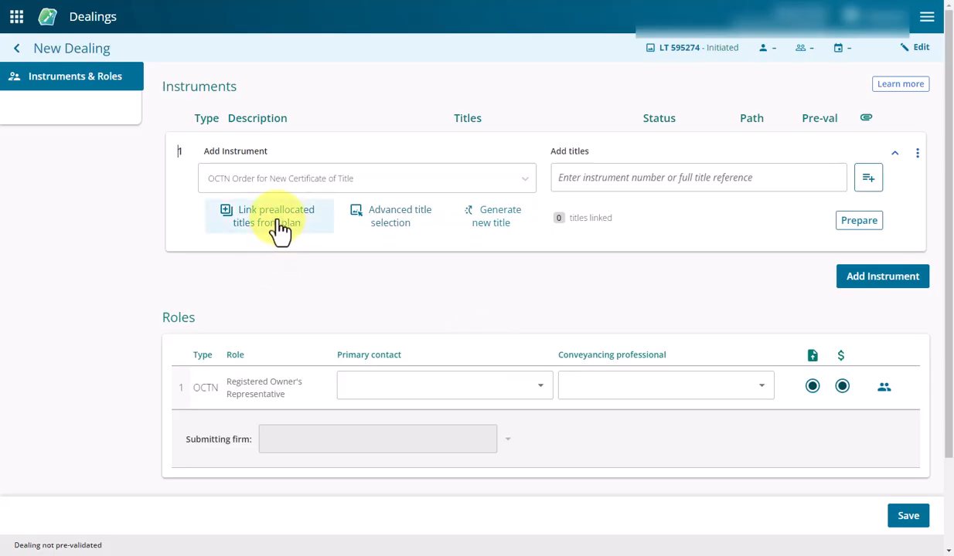
left_click(279, 227)
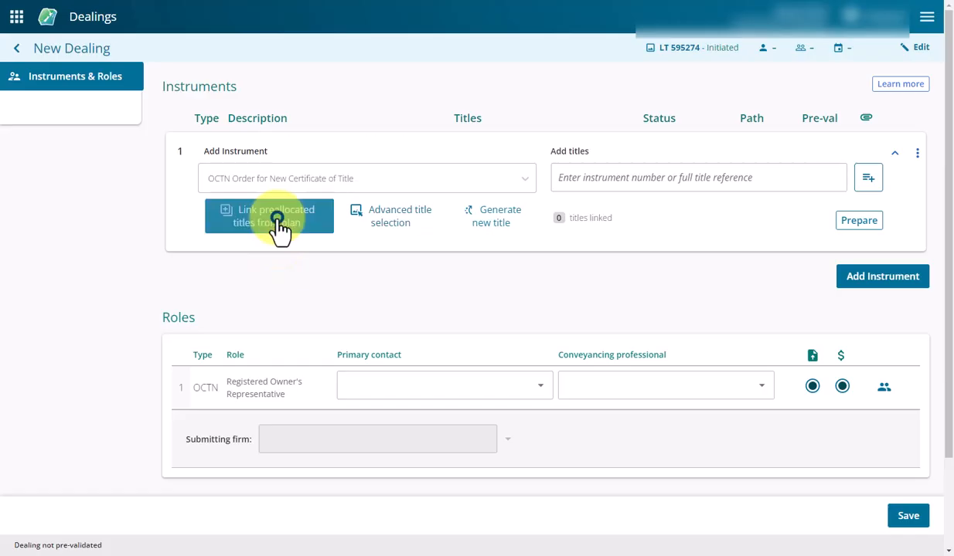
- Add existing title 1000312 to the OCTN instrument
left_click(581, 177)
type("1")
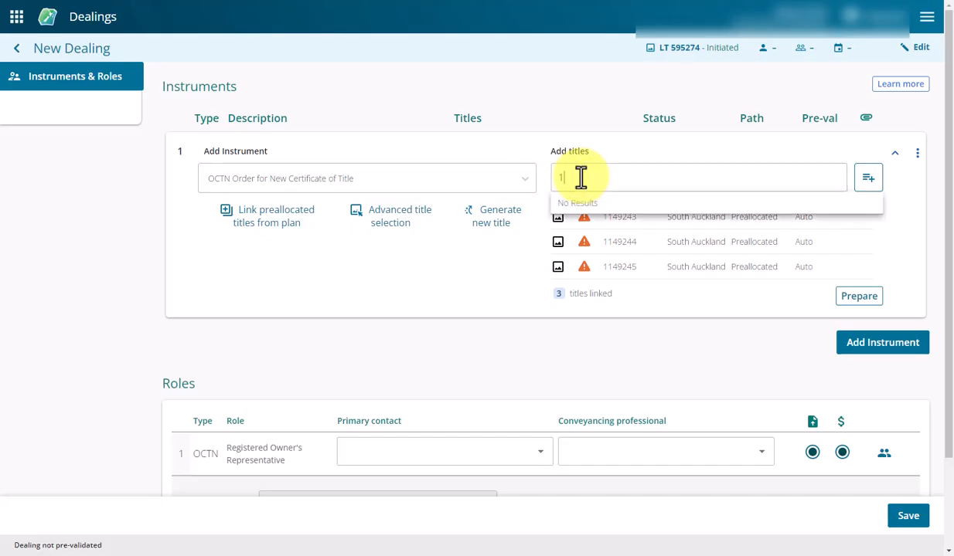
type("000312")
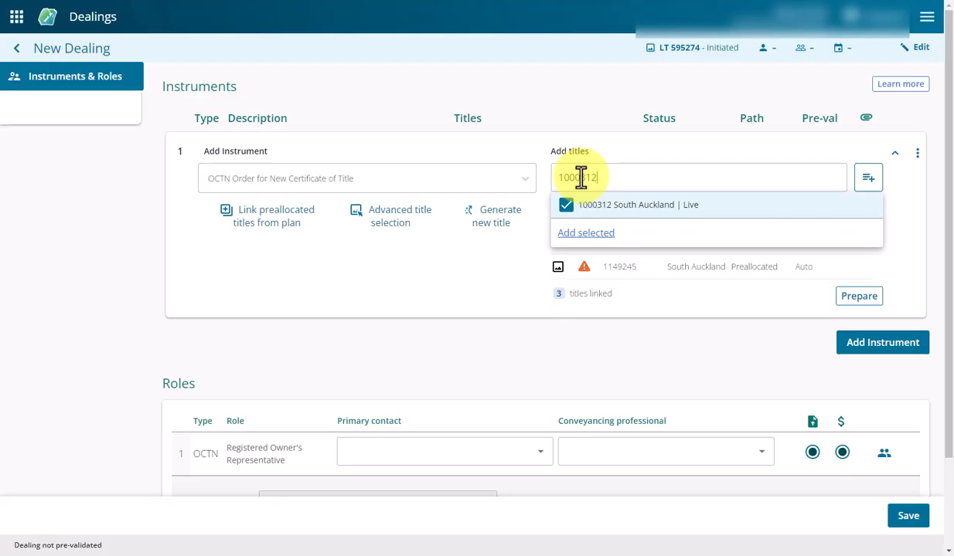
left_click(578, 234)
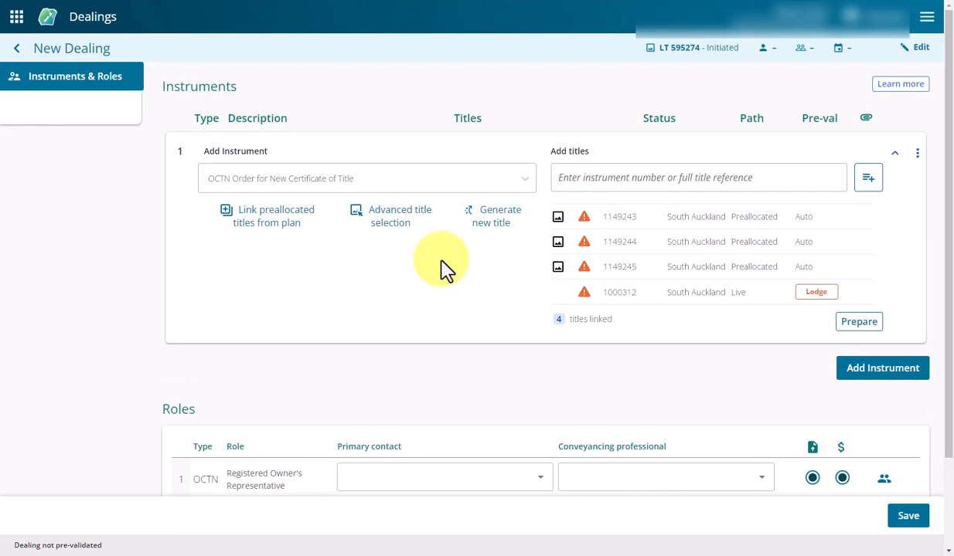
- Generate 3 new titles for the OCTN instrument
left_click(489, 219)
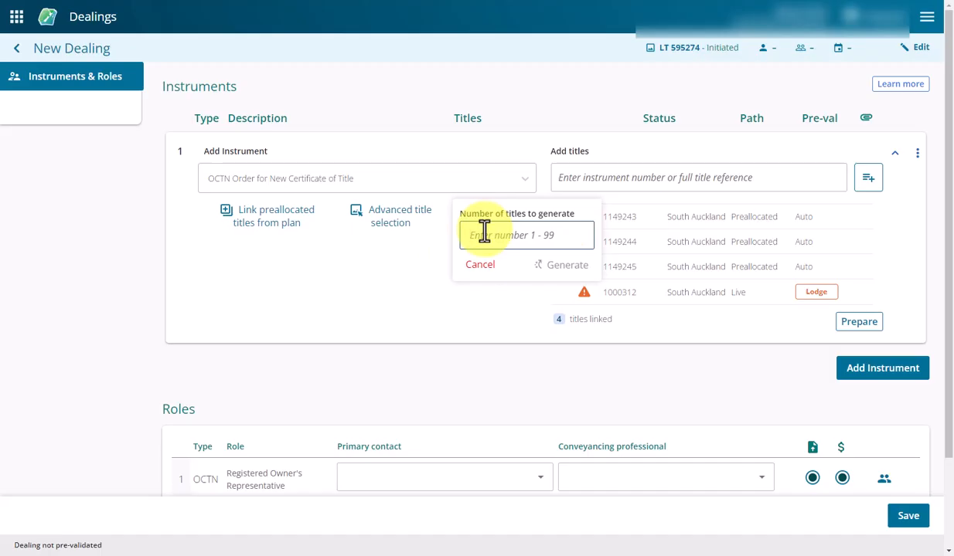
type("3")
left_click(555, 267)
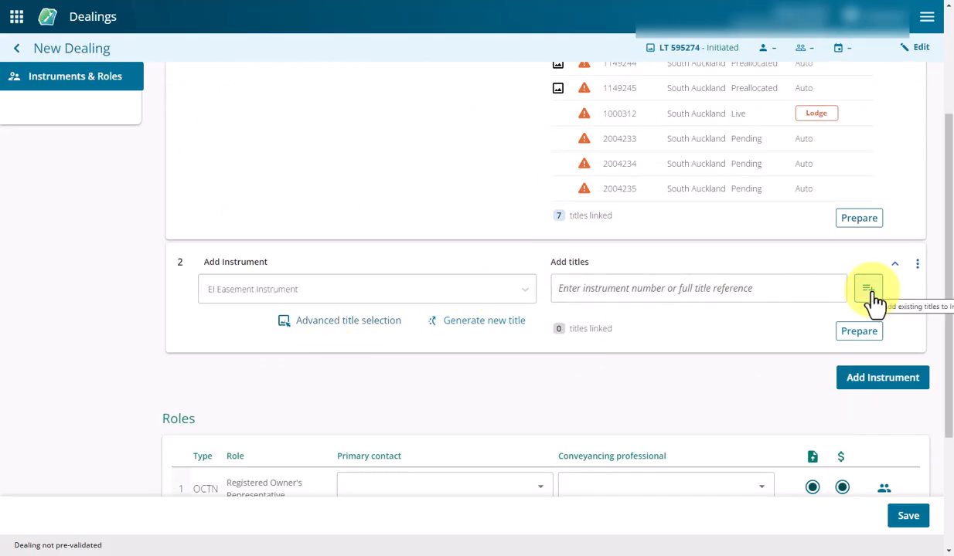
- Use advanced title selection to link titles 1000312, 1149245 and 1149244 to the Easement Instrument
left_click(356, 324)
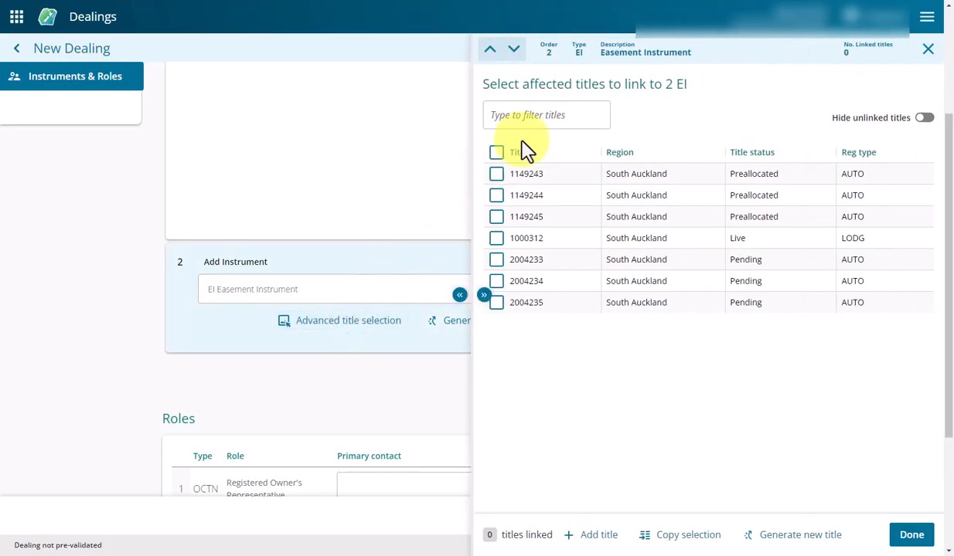
left_click(495, 154)
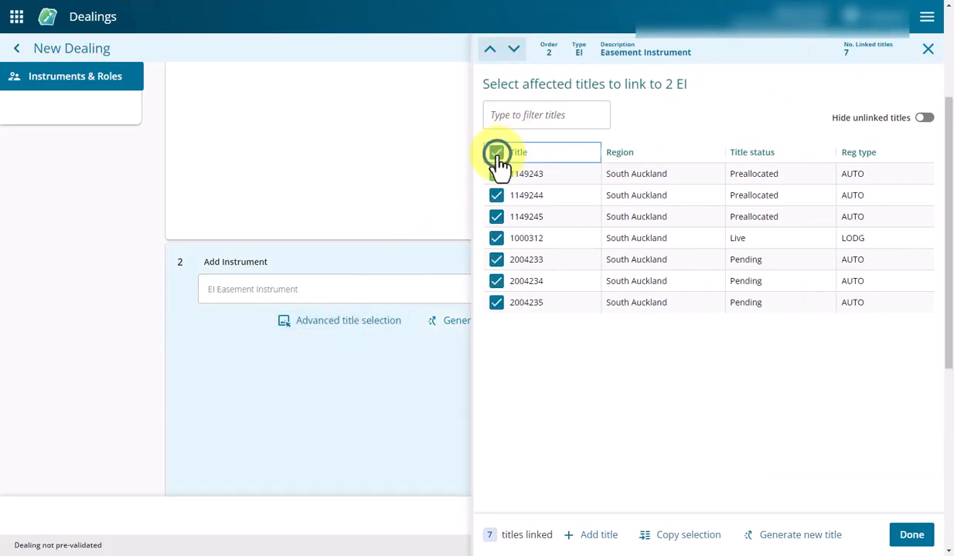
left_click(496, 153)
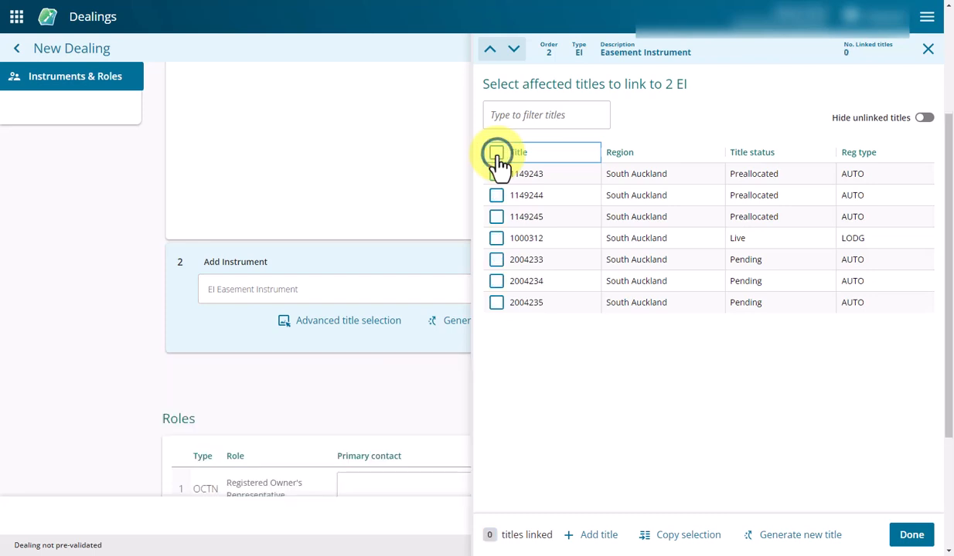
left_click(496, 238)
left_click(496, 216)
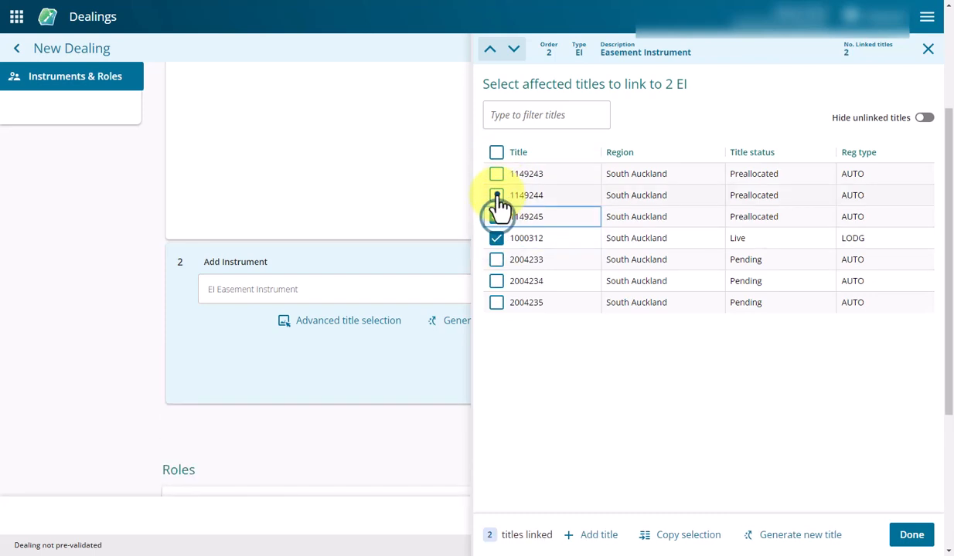
left_click(496, 195)
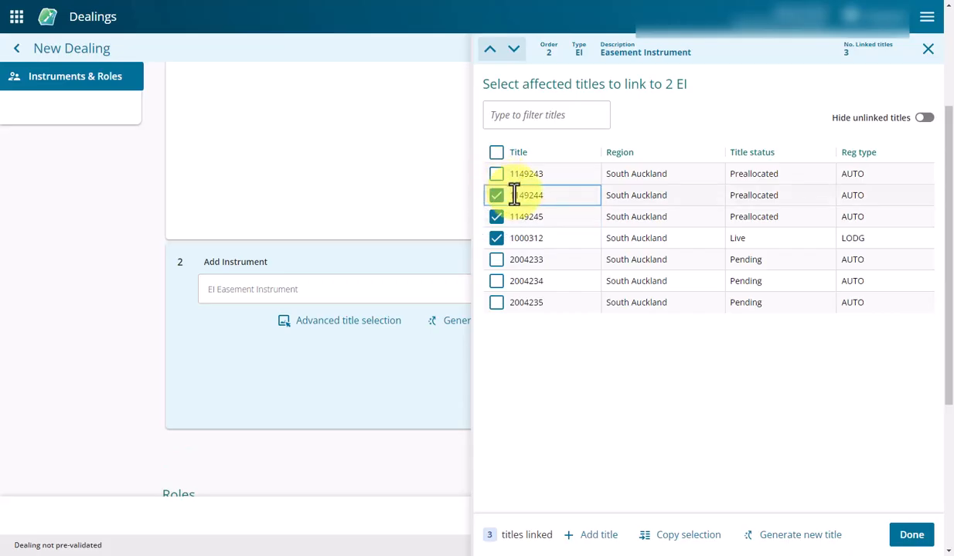
- Filter the Easement Instrument's title list by 235, and clear the filter
left_click(543, 112)
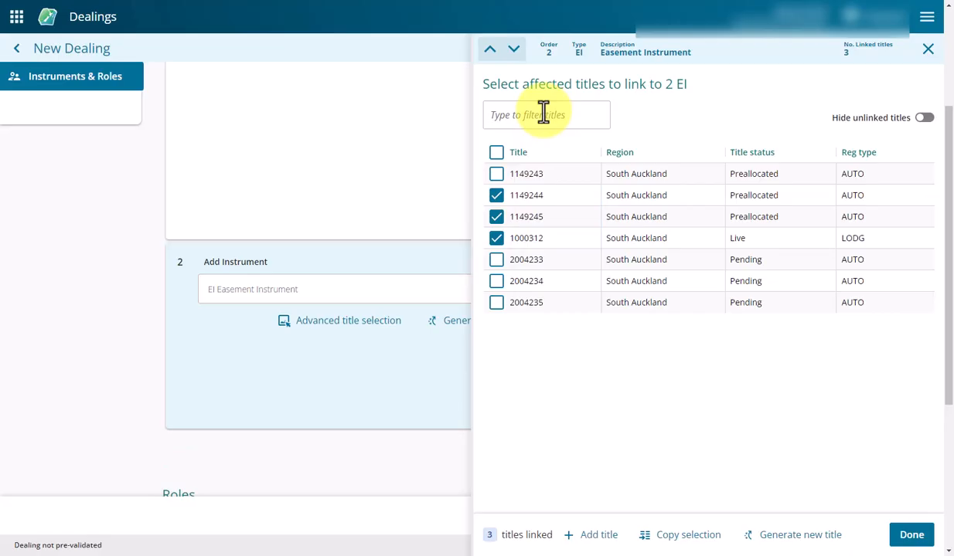
type("235")
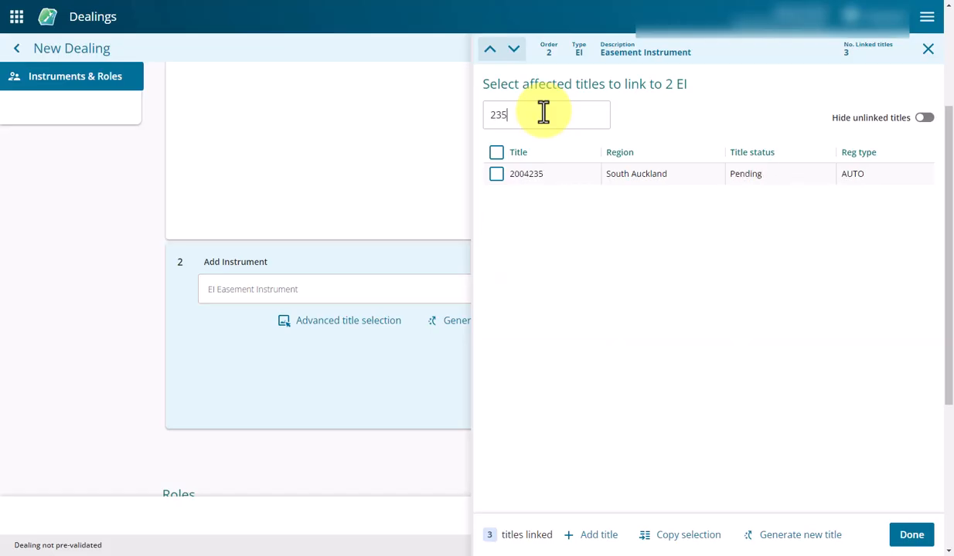
key("BackSpace")
key("BackSpace")
key("BackSpace")
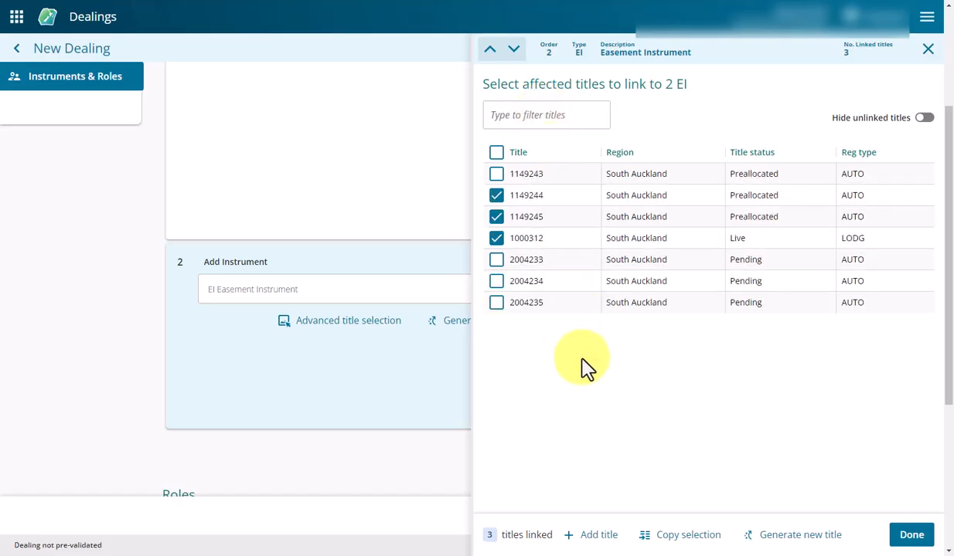
- Look up title 9636 as an additional title for the Easement Instrument, and clear the entry
left_click(593, 538)
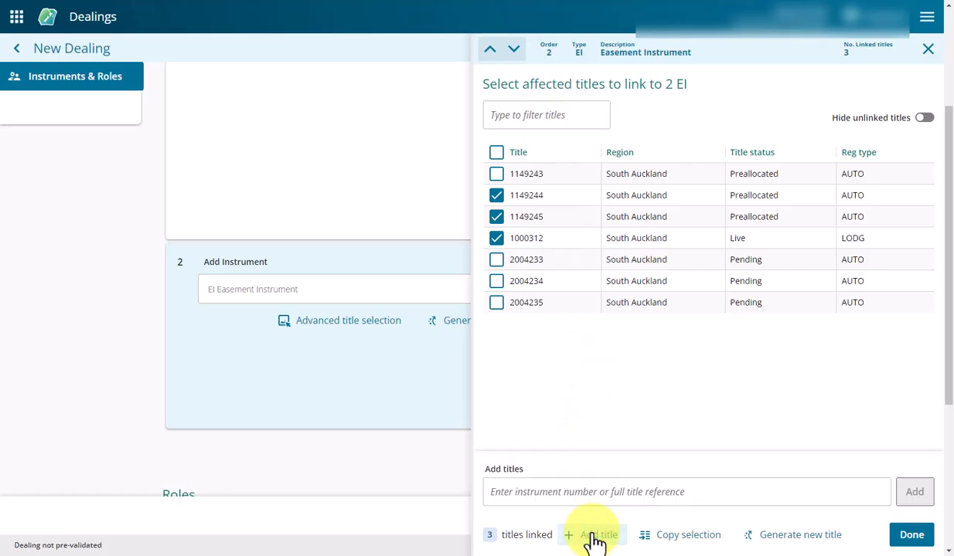
left_click(584, 495)
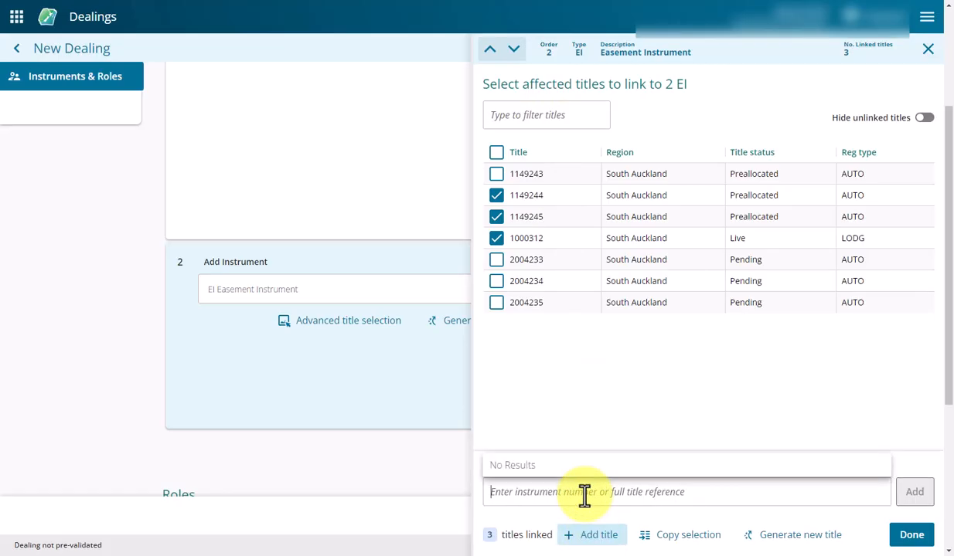
type("9636")
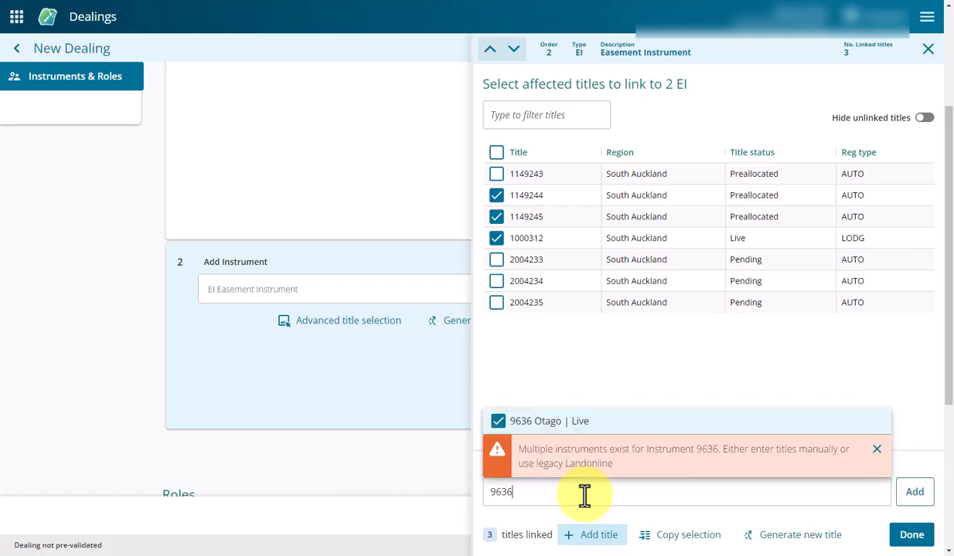
key("BackSpace")
key("BackSpace")
key("BackSpace")
key("BackSpace")
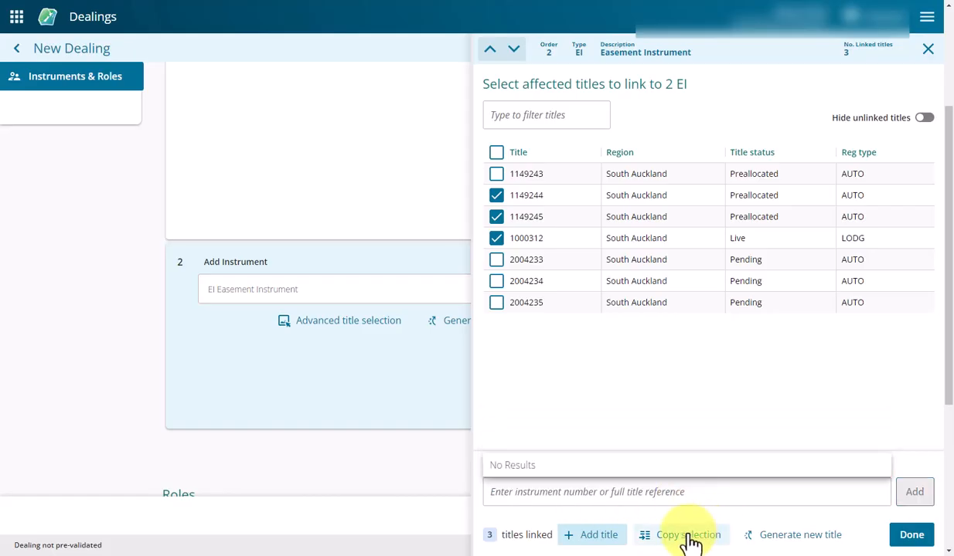
- Choose 1 OCTN as the instrument to copy the title selection from
left_click(688, 539)
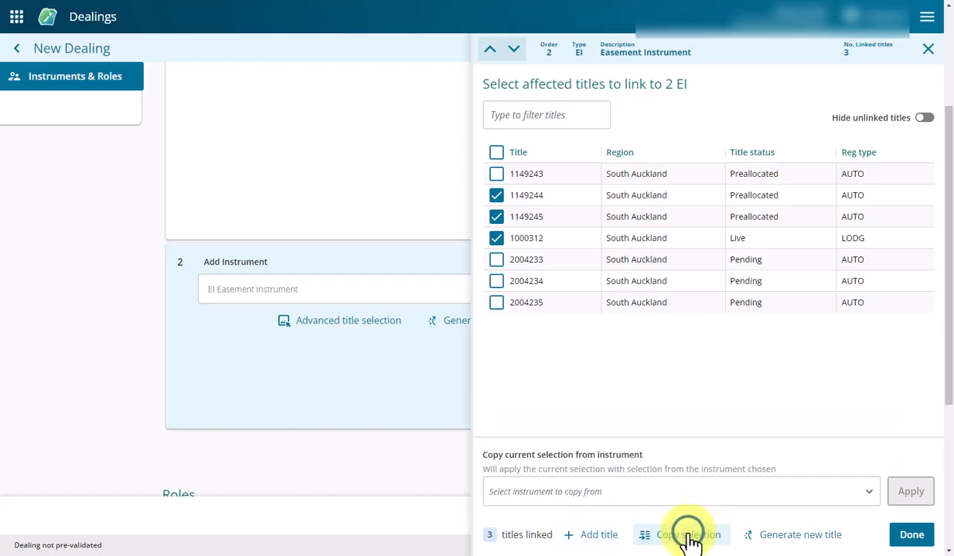
left_click(868, 494)
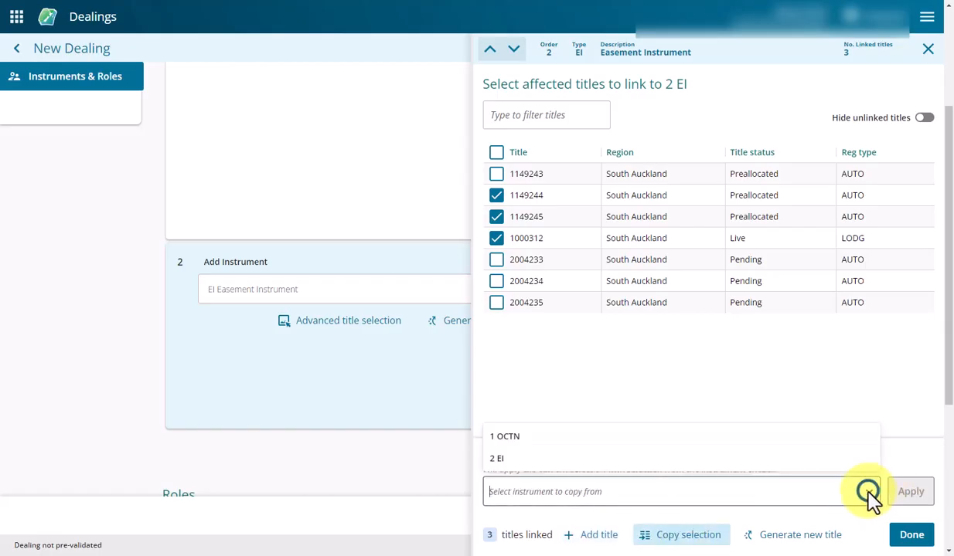
left_click(527, 438)
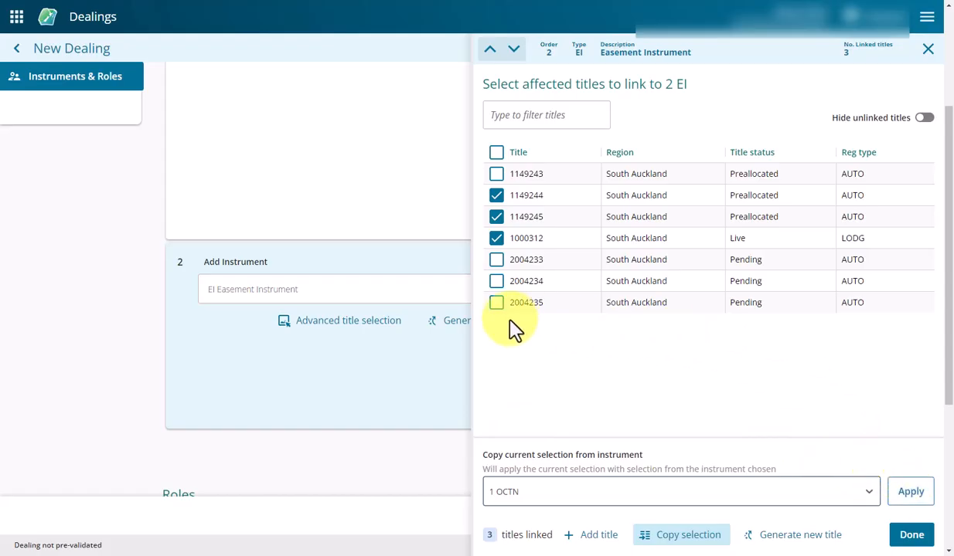
- Link title 2004234 to the Easement Instrument, check the list with unlinked titles hidden, and finish the title selection
left_click(496, 281)
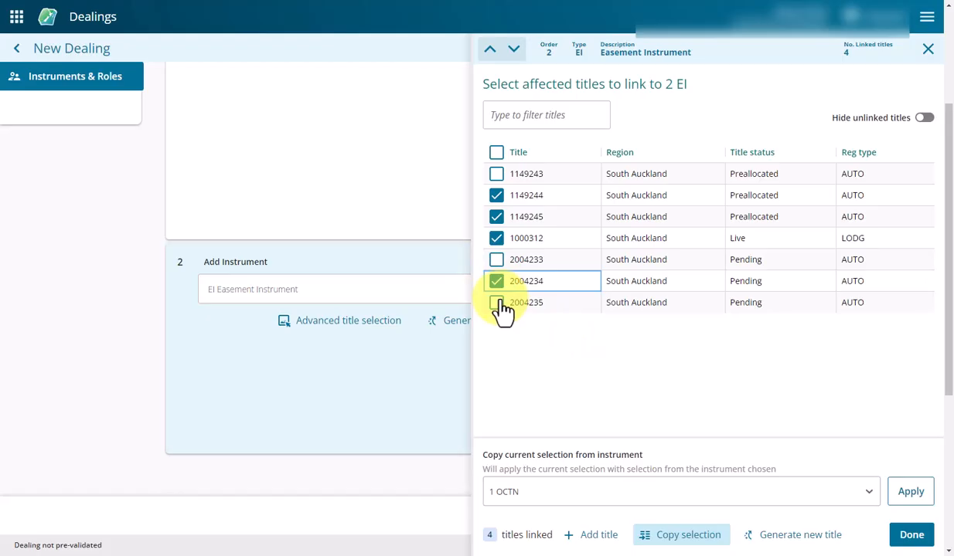
left_click(928, 122)
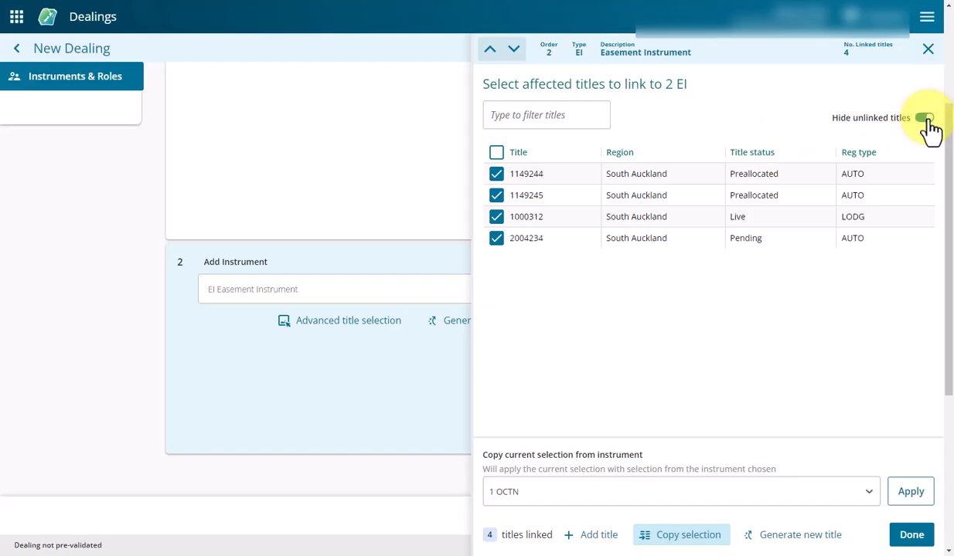
left_click(926, 124)
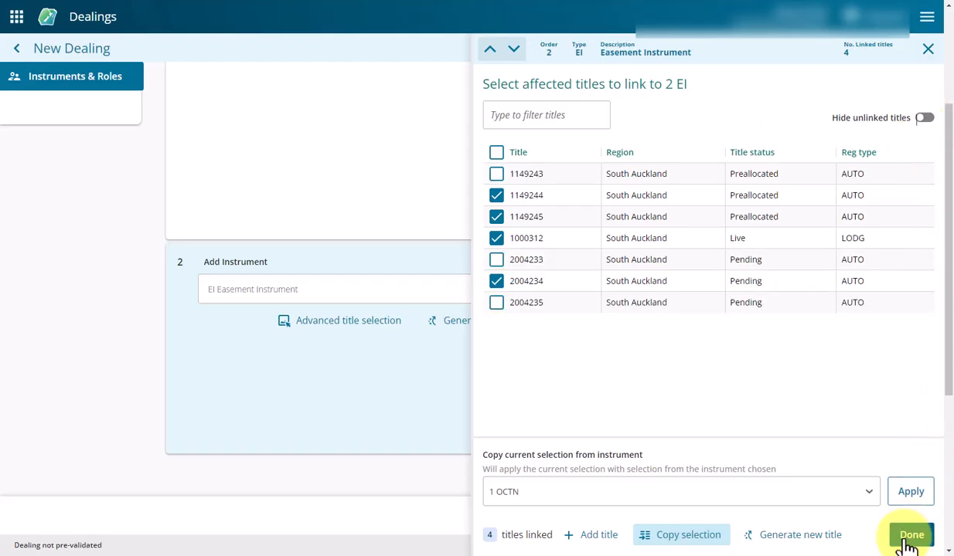
left_click(910, 537)
- Fill in the contacts for the Registered Owner's, Grantor's and Grantee's Representative roles, and save the dealing
scroll(680, 351, "down", 4)
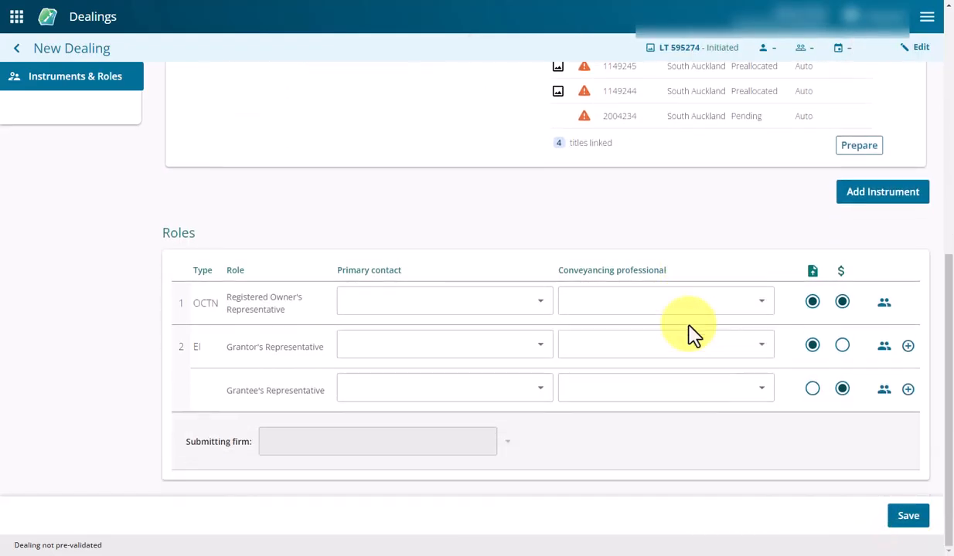
left_click(884, 305)
left_click(884, 347)
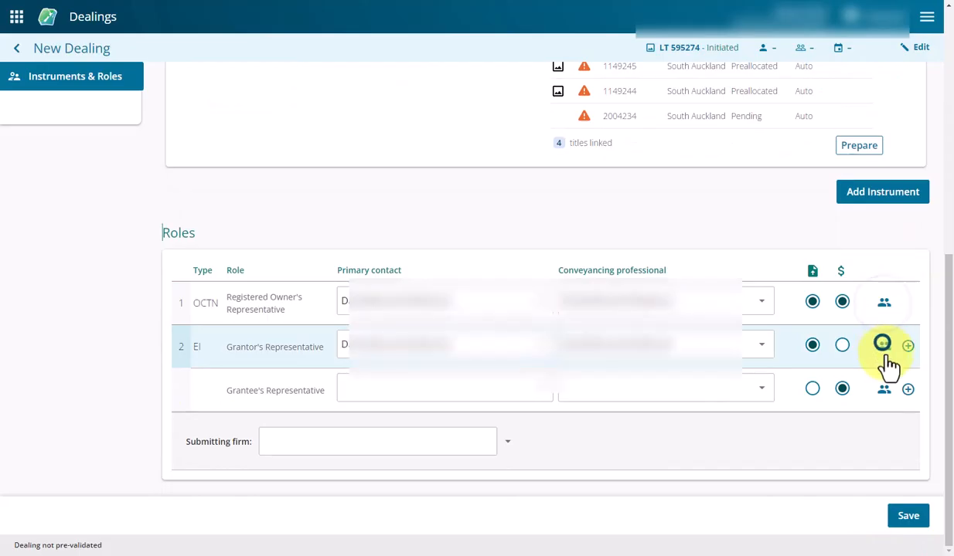
left_click(883, 390)
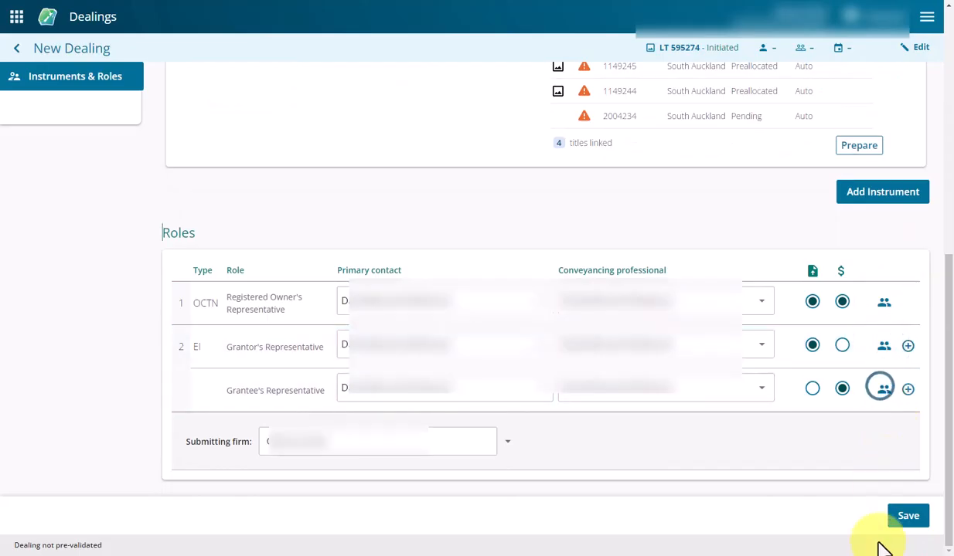
left_click(908, 516)
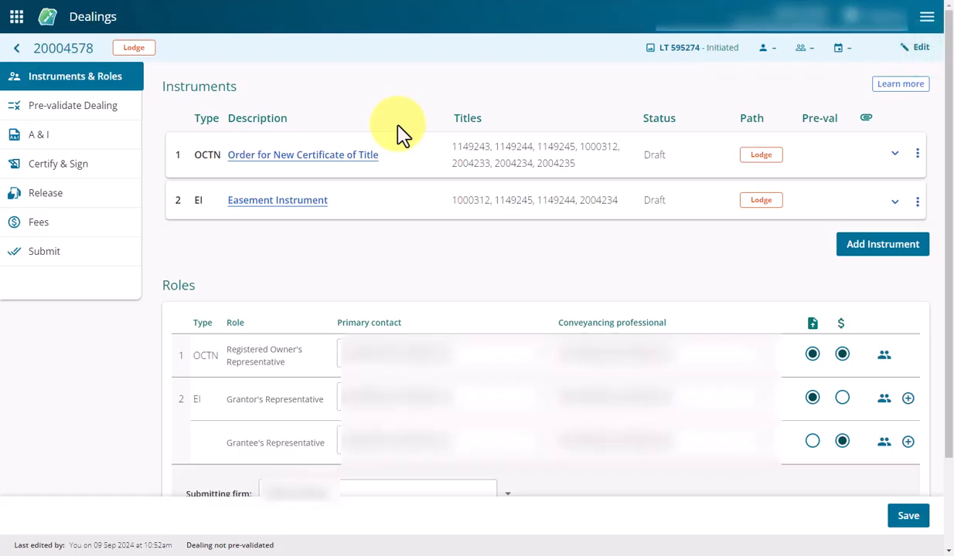
- Open the Order for New Certificate of Title instrument and start adding or updating the registered owner of title 1149243
left_click(300, 165)
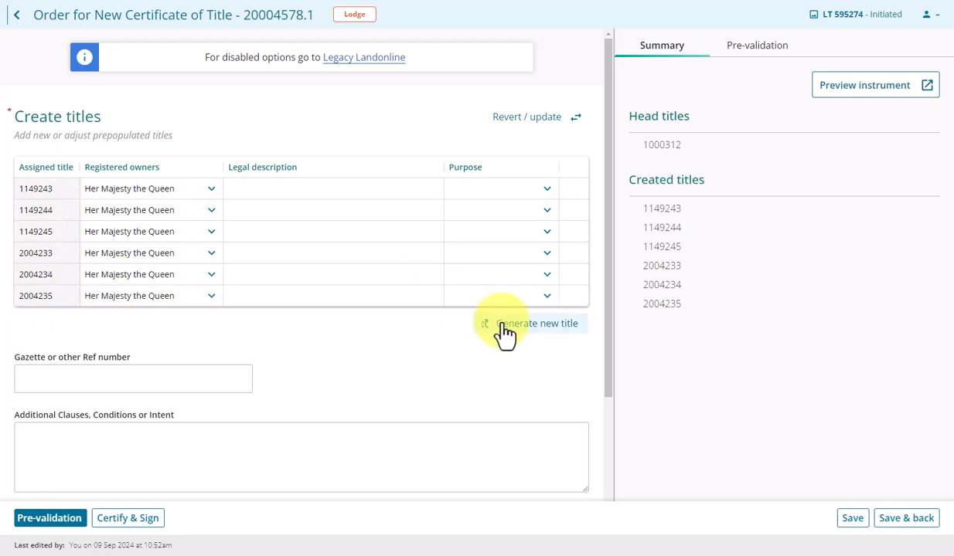
left_click(208, 193)
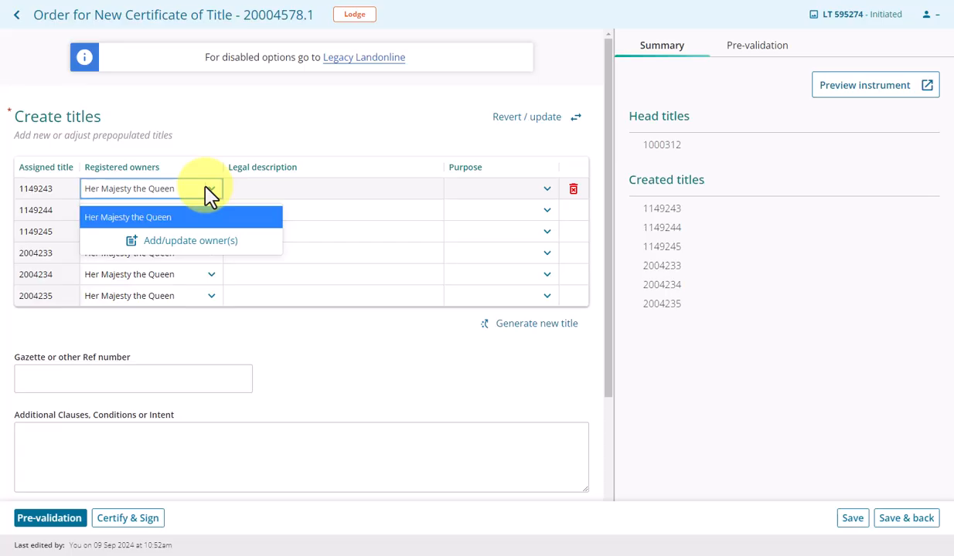
left_click(199, 243)
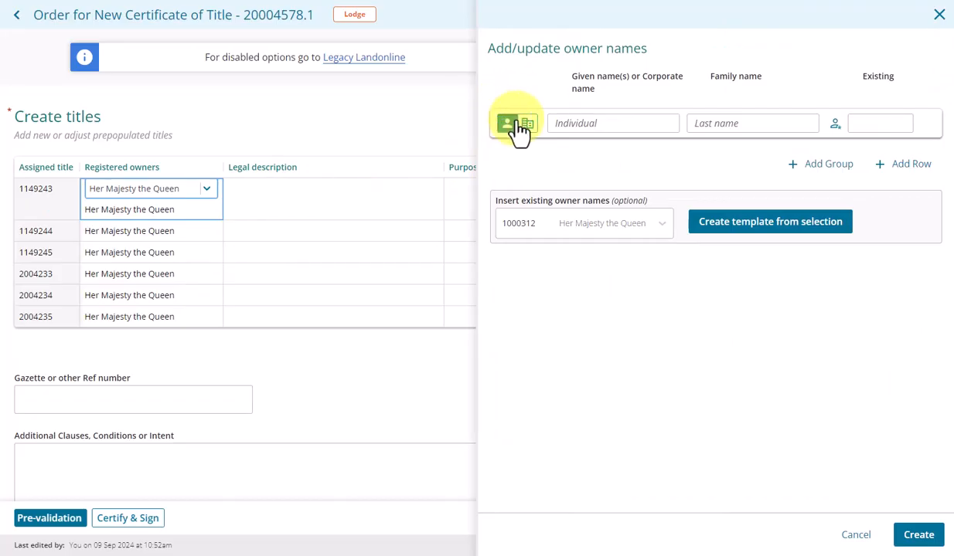
- Set the owner type to corporate and enter Test Company Ltd with a 1/1 share
left_click(528, 125)
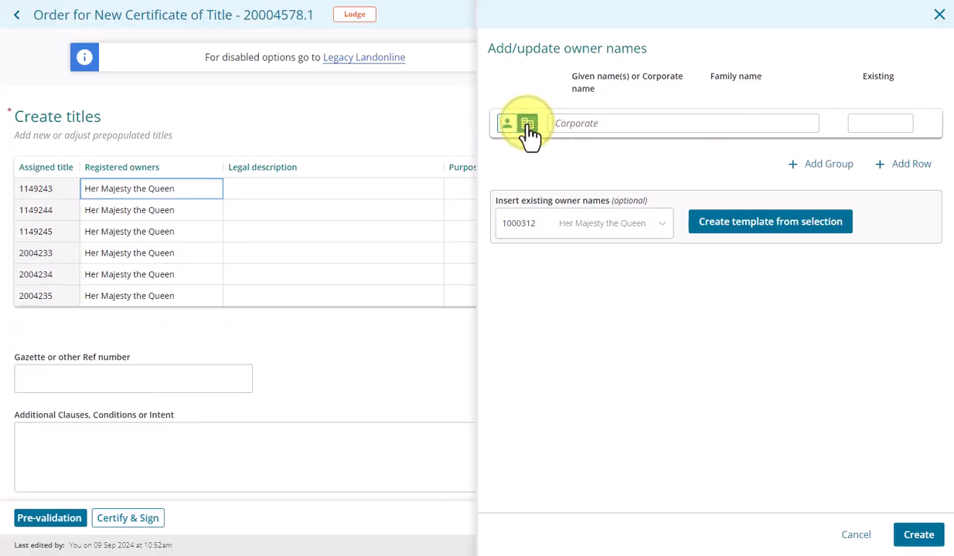
left_click(507, 124)
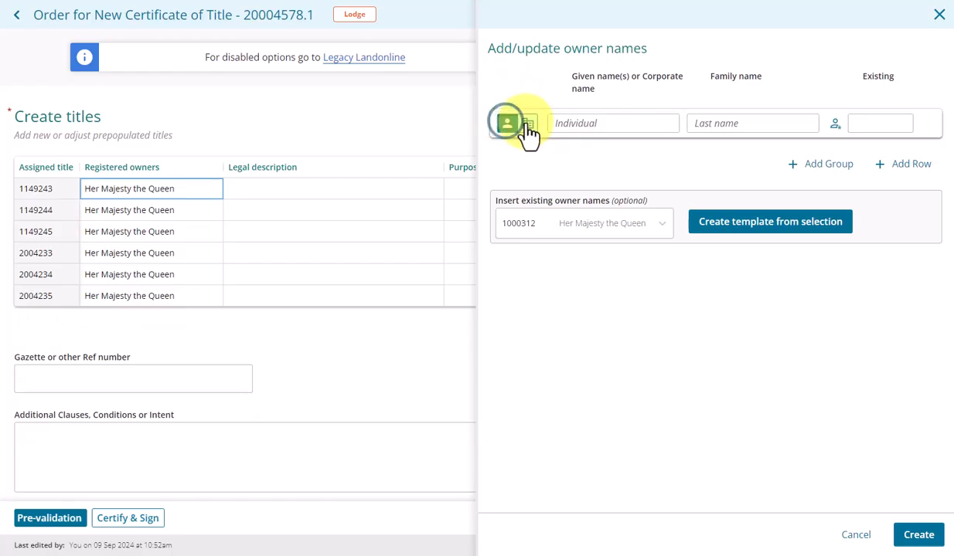
left_click(527, 124)
left_click(566, 126)
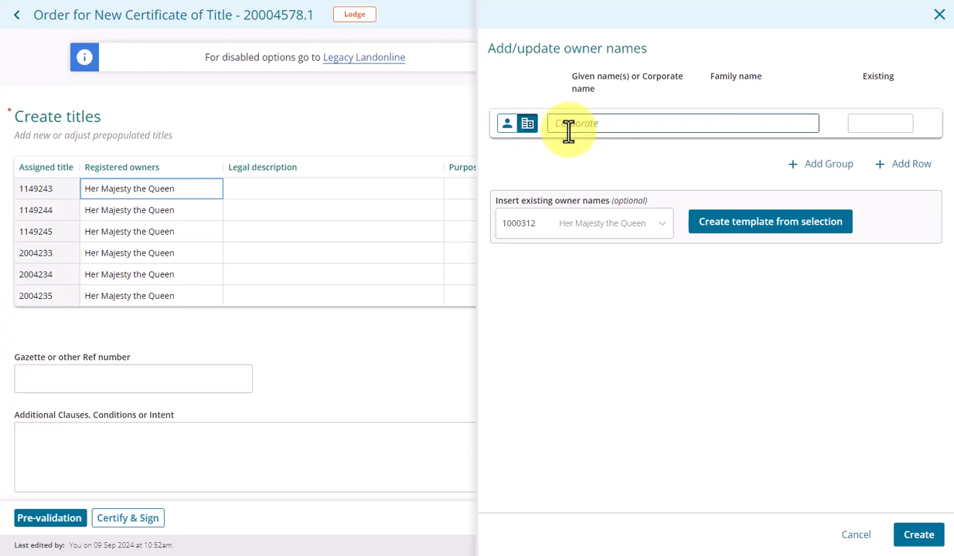
type("Test Company Ltd")
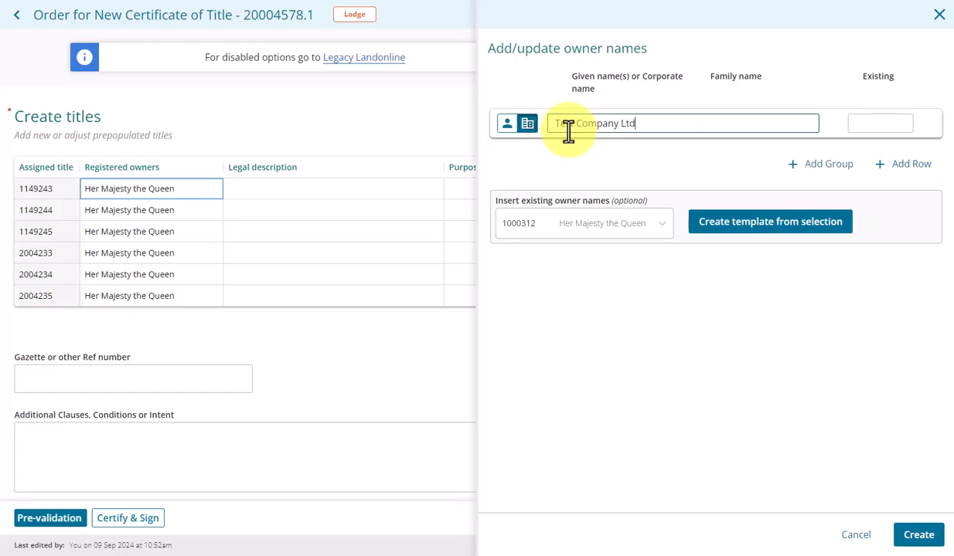
left_click(862, 123)
type("/1")
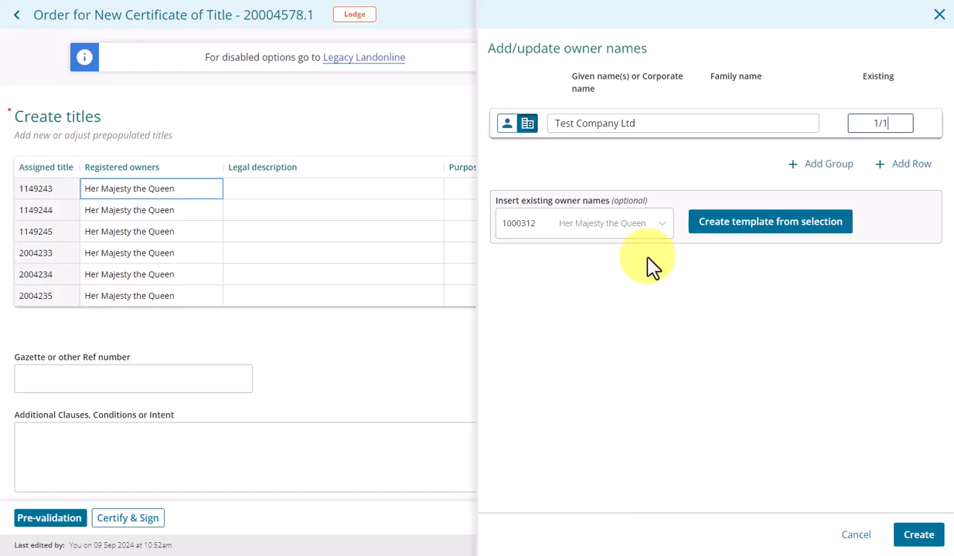
- Create an owner names template from the existing owner of title 1000312
left_click(661, 229)
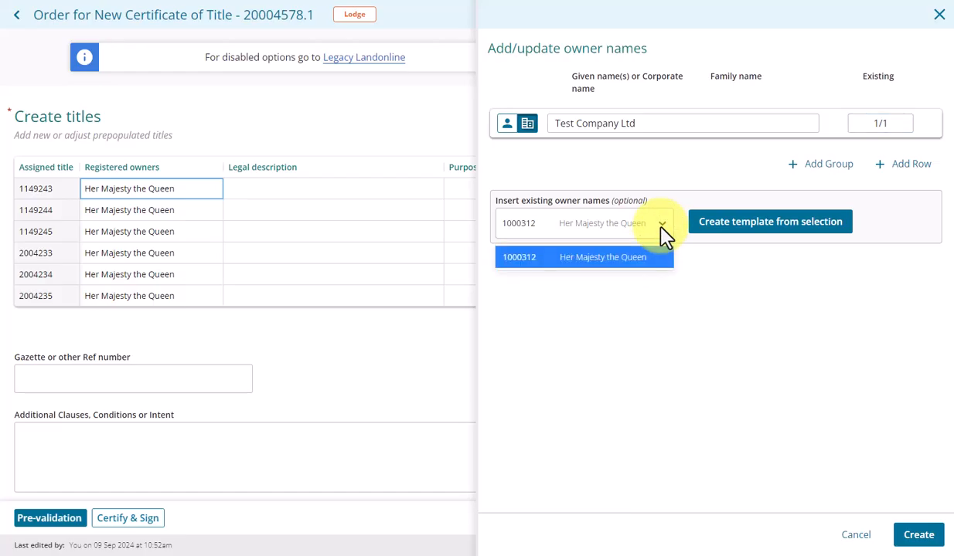
left_click(663, 234)
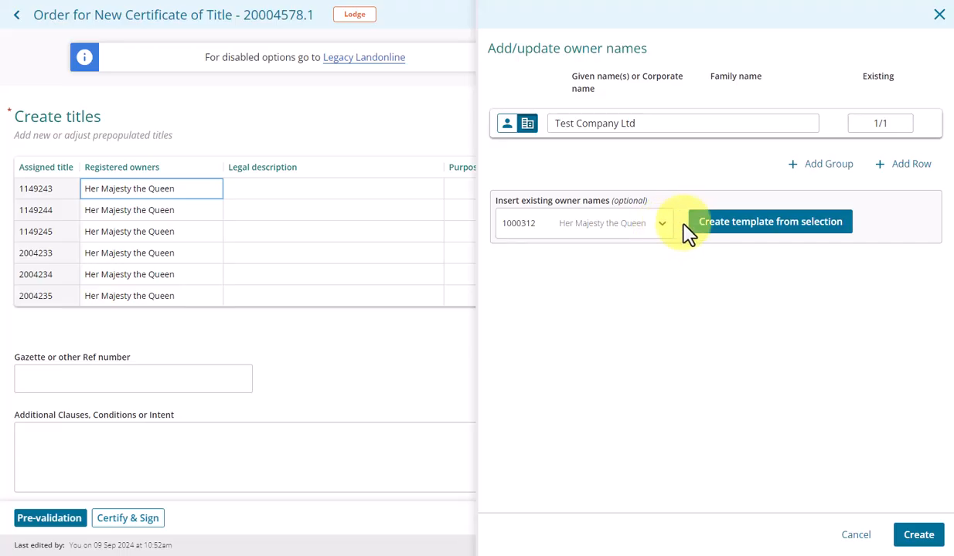
left_click(738, 228)
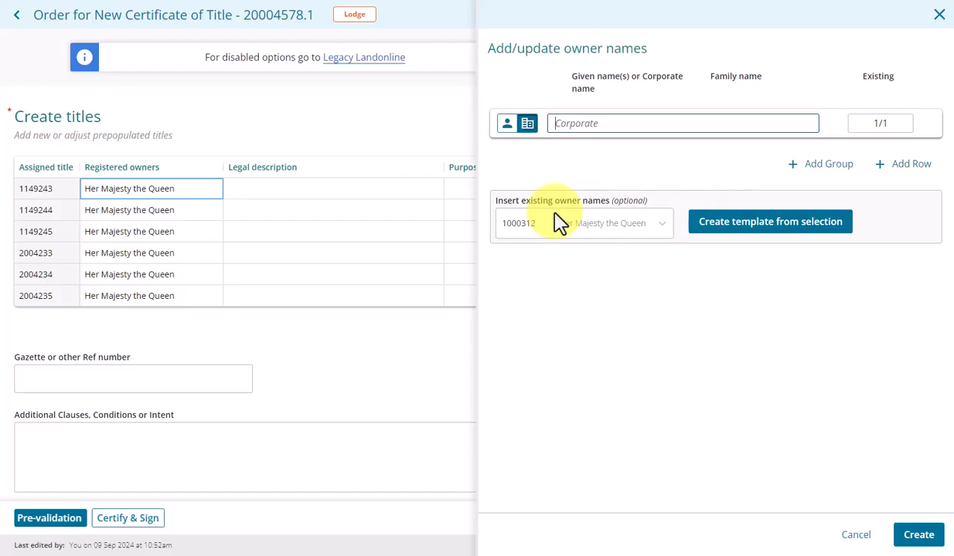
- Create Test Company Ltd as the corporate owner of title 1149243 and copy it down to all the other assigned titles
type("Test Company Ltd")
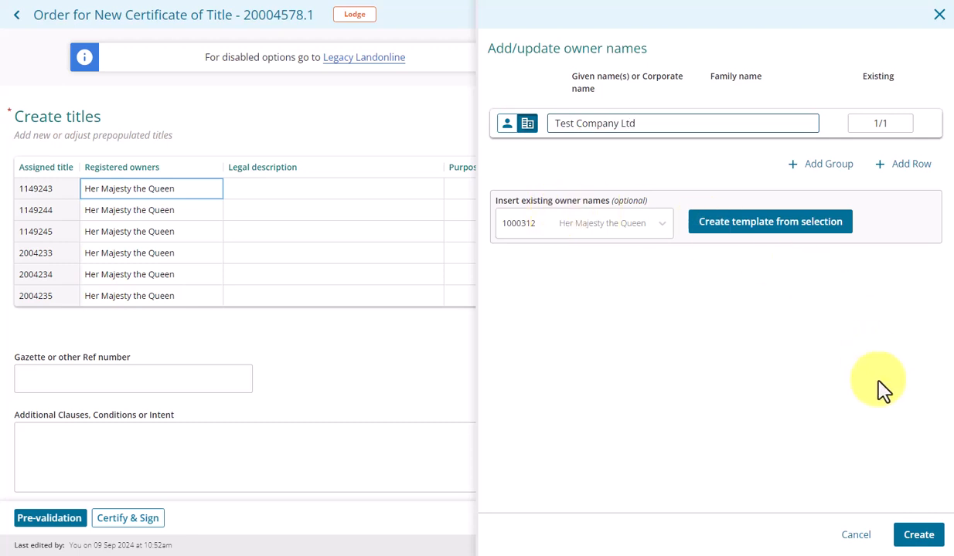
left_click(920, 536)
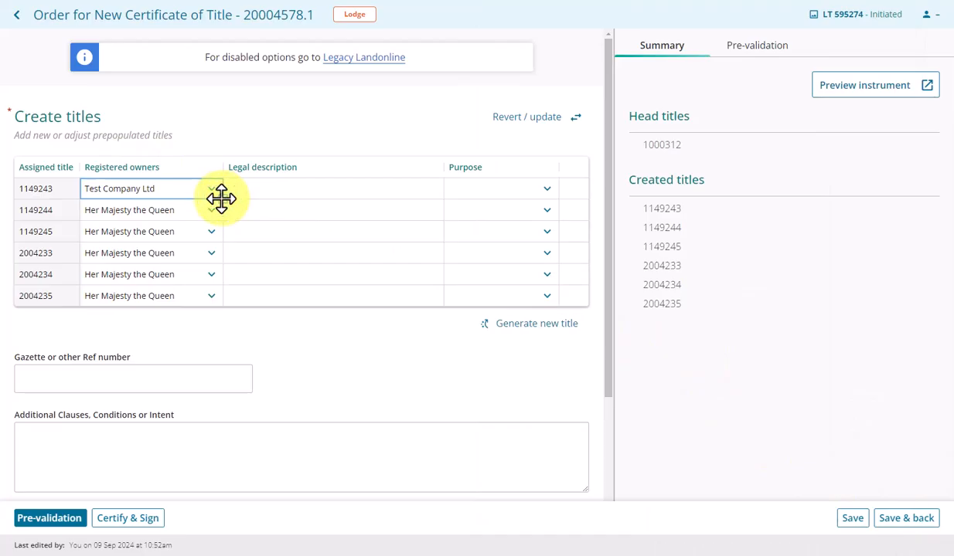
left_click_drag(221, 198, 217, 307)
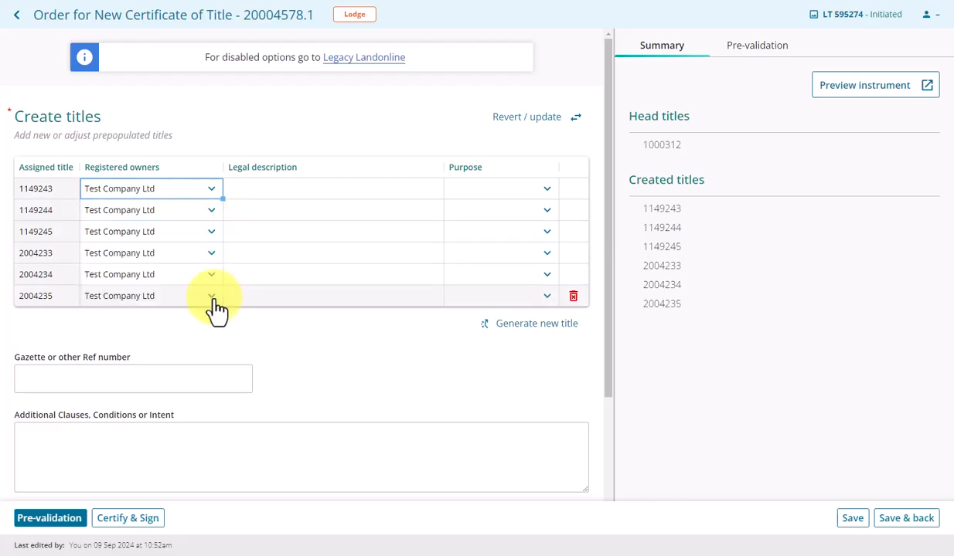
- Enter Lot 1 DP 23659 as the legal description of title 1149243 and fill the lot series down to Lot 6 for title 2004235
left_click(288, 197)
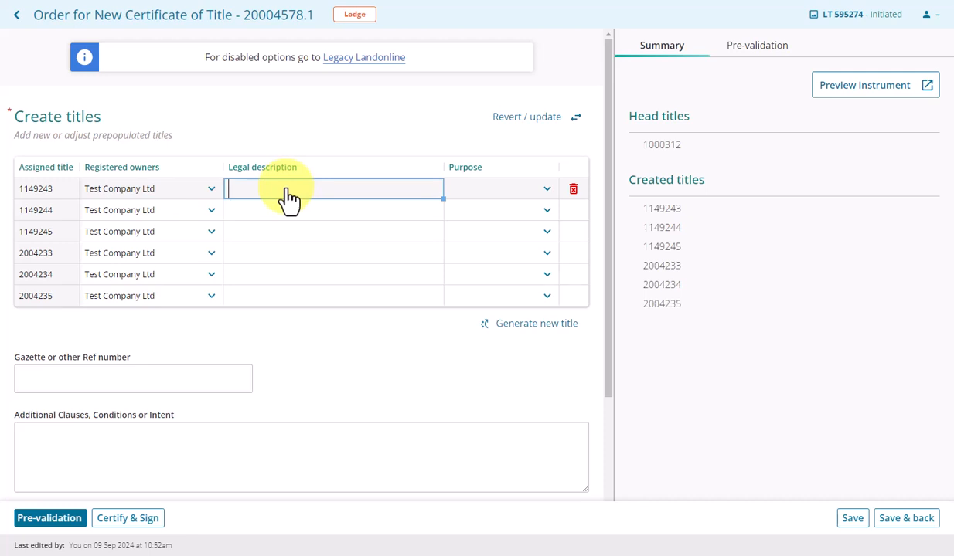
type("Lot 1 DP ")
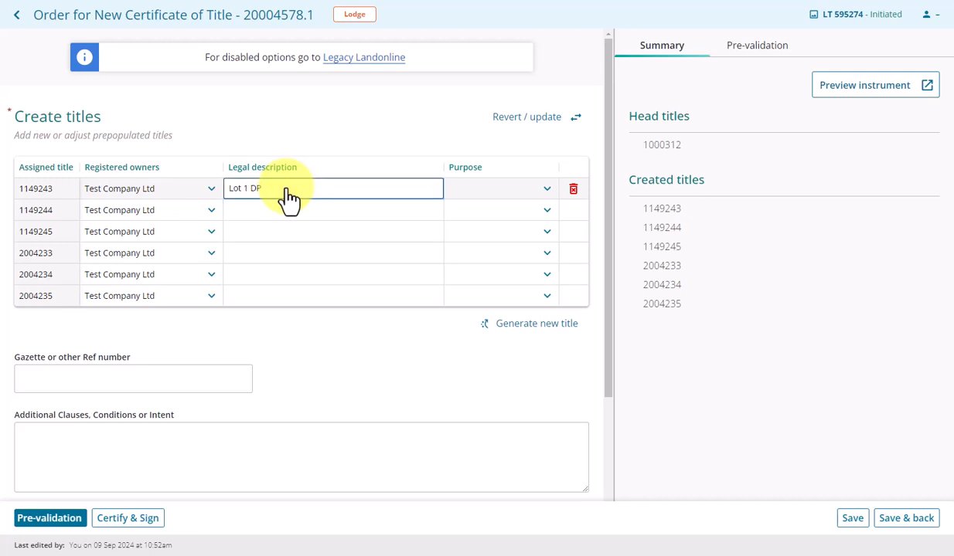
type("23659")
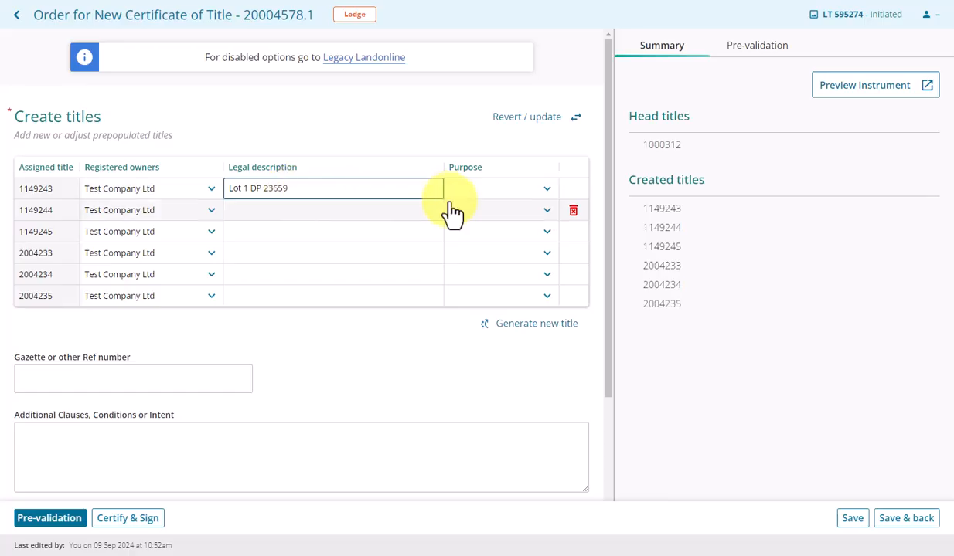
left_click(415, 219)
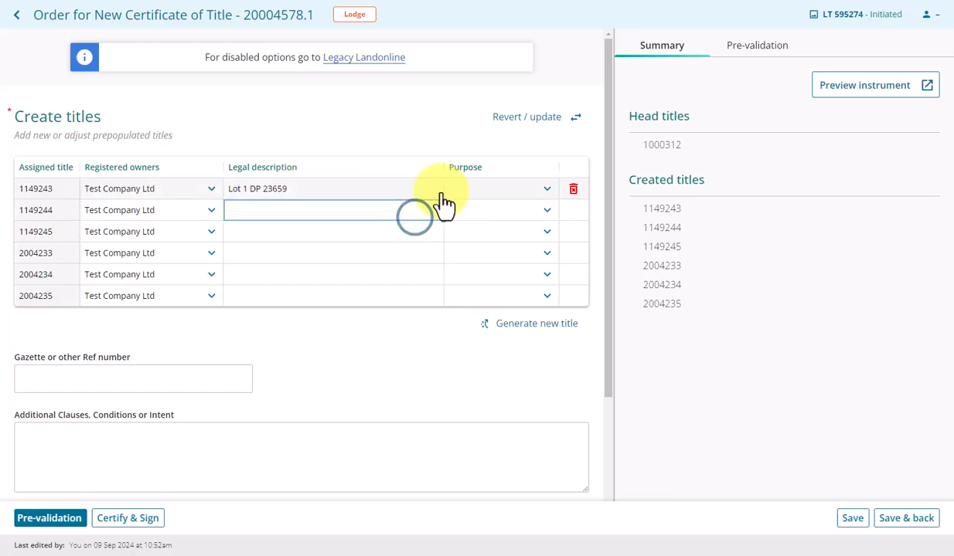
left_click(443, 192)
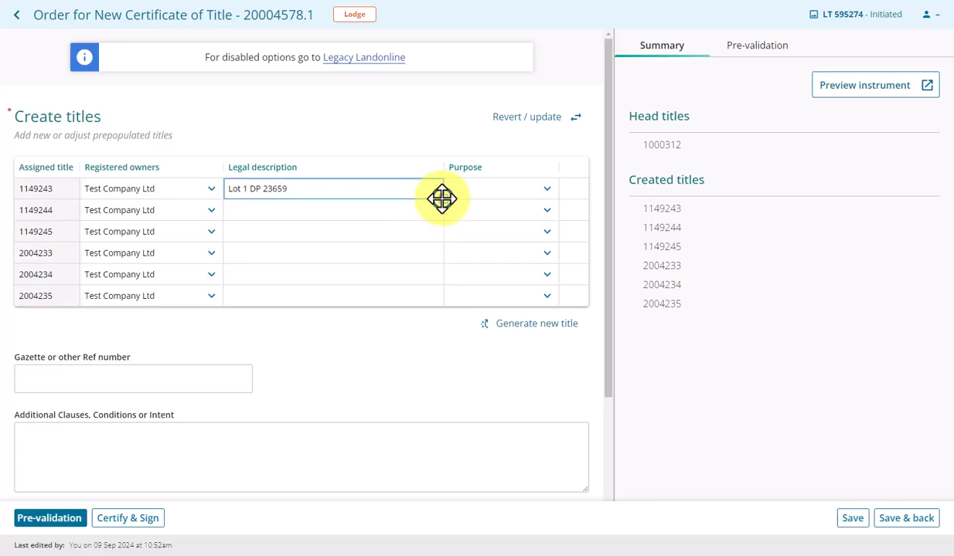
left_click_drag(441, 199, 442, 300)
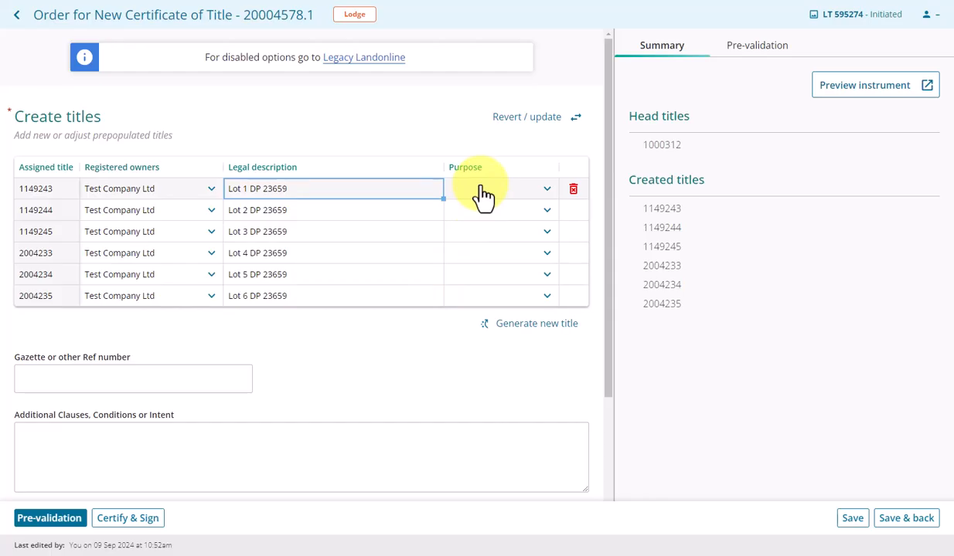
- Set the purpose of title 1149243 to Local Purpose Reserve with Park as the secondary purpose
left_click(546, 189)
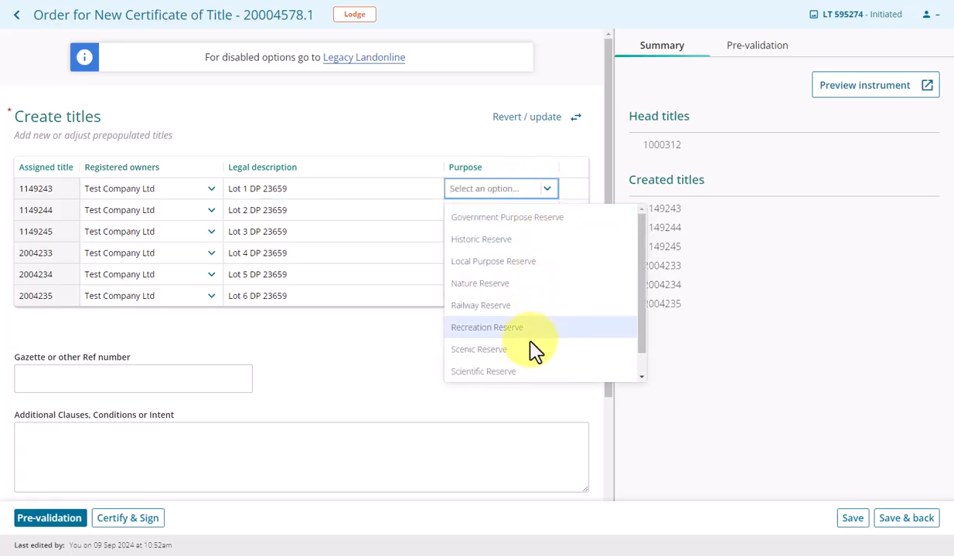
left_click(515, 263)
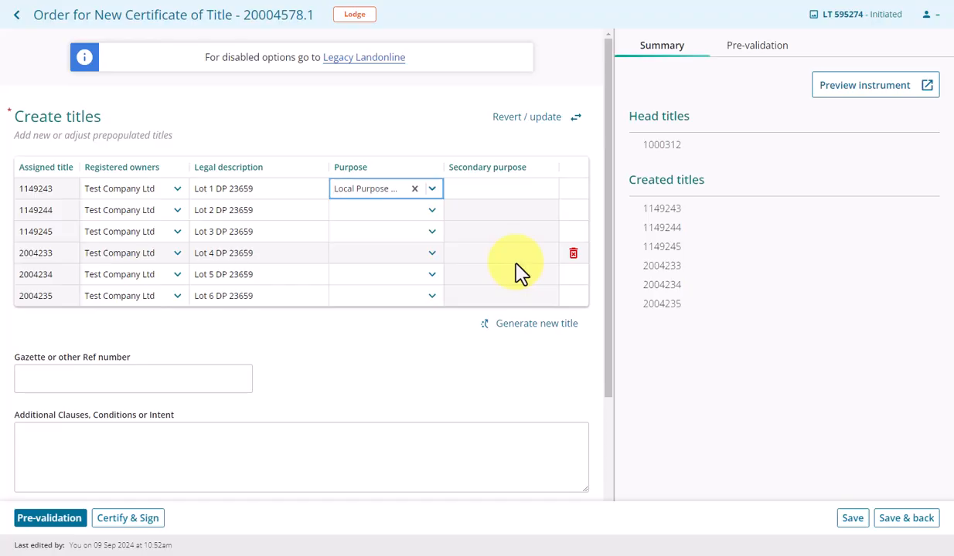
left_click(501, 188)
type("Park")
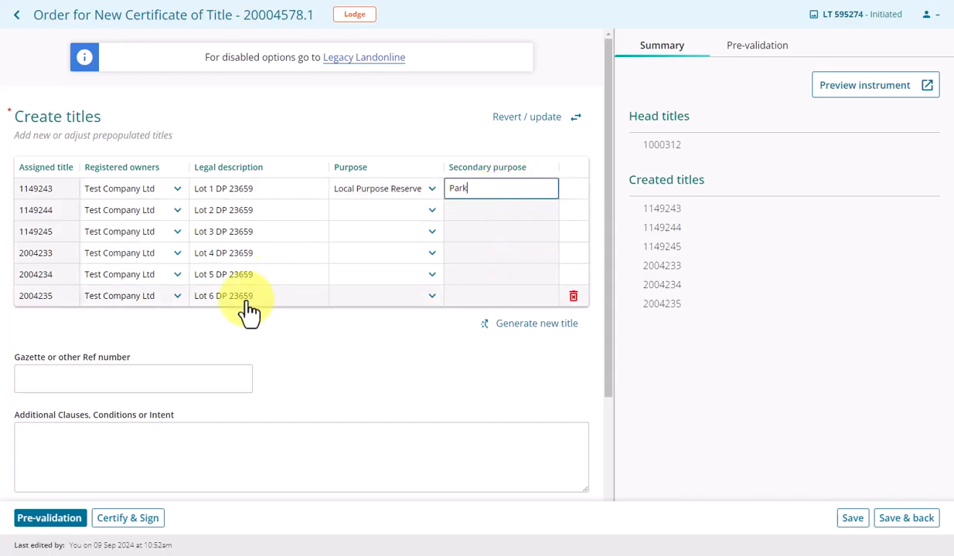
- Enter "Add text here." as the additional clauses, conditions or intent
left_click(138, 379)
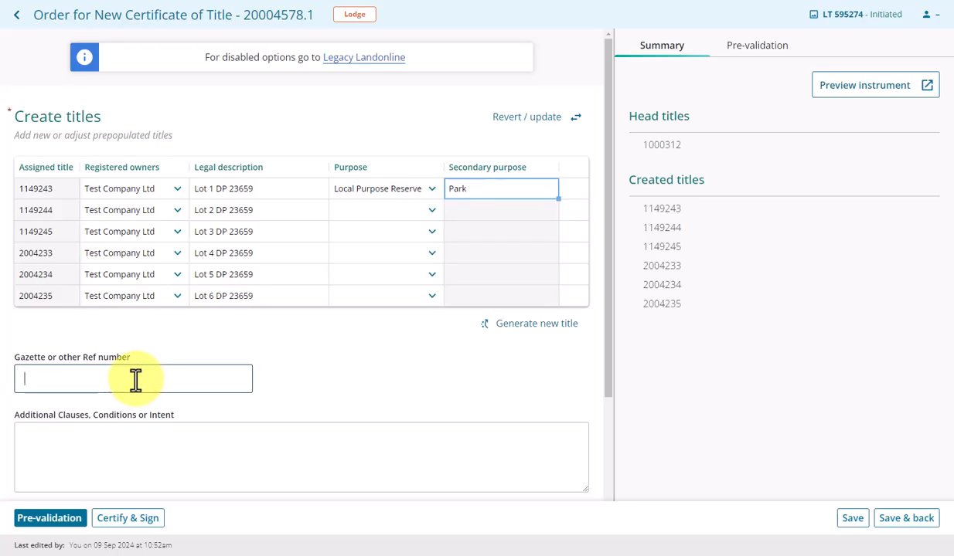
left_click(116, 442)
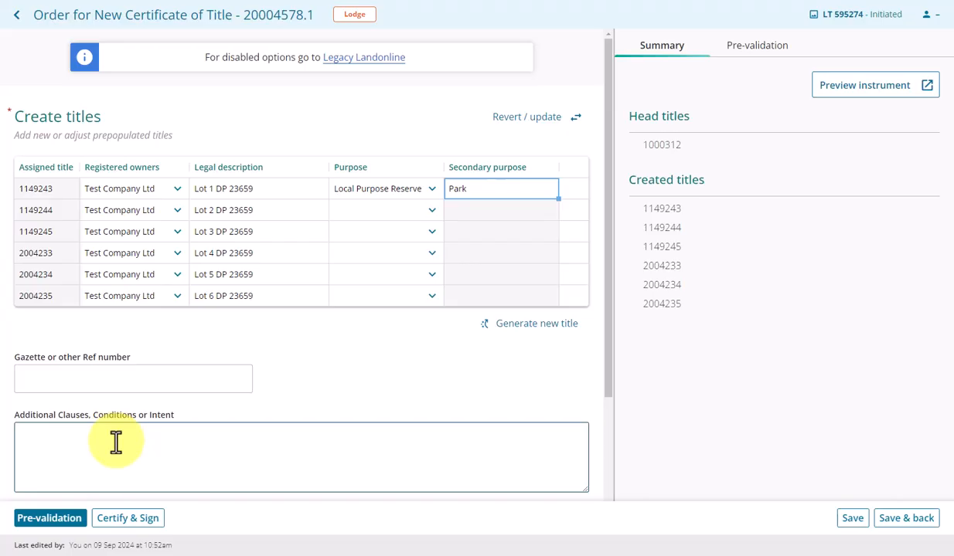
type("Add text here.")
- Attach the Mortgagees consent PDF as the instrument's consent, and save the instrument and return to the dealing
scroll(116, 442, "down", 2)
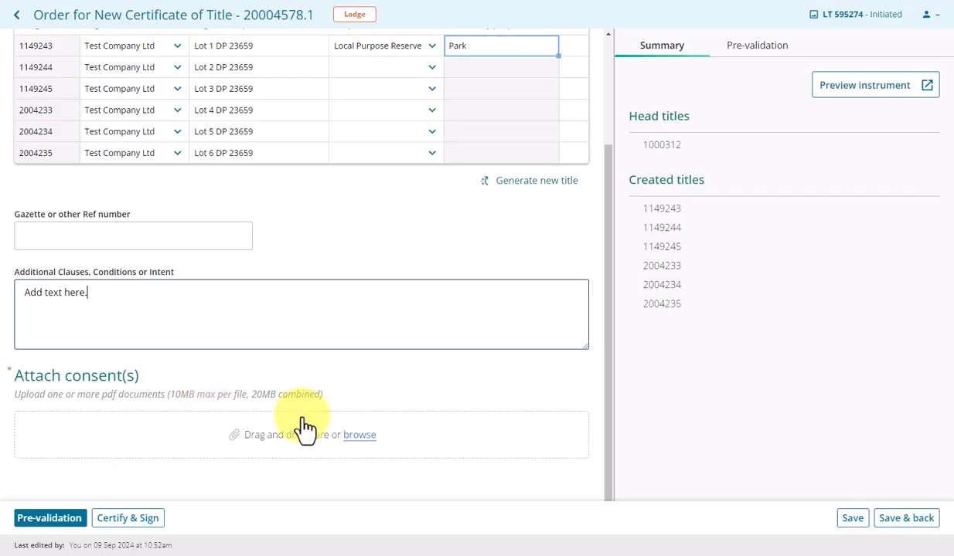
left_click(356, 439)
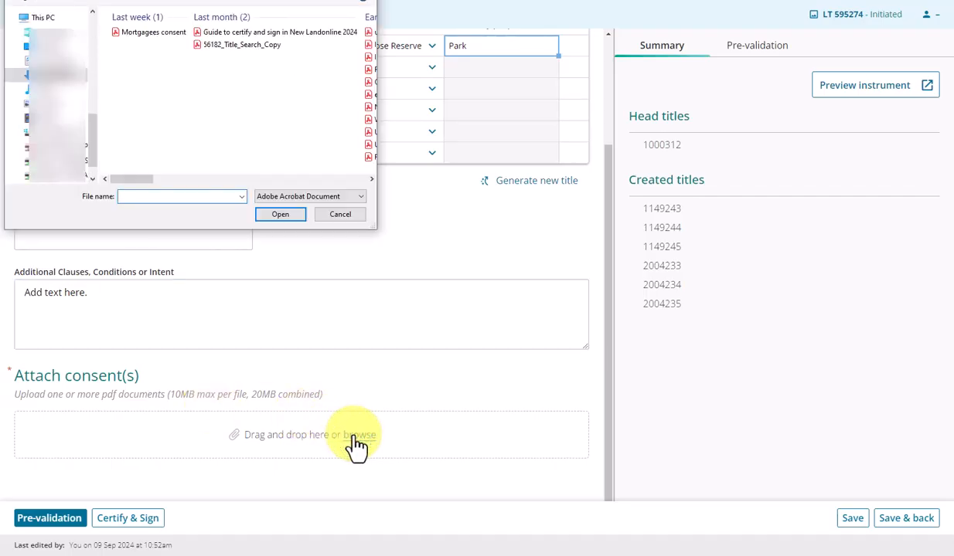
left_click(142, 32)
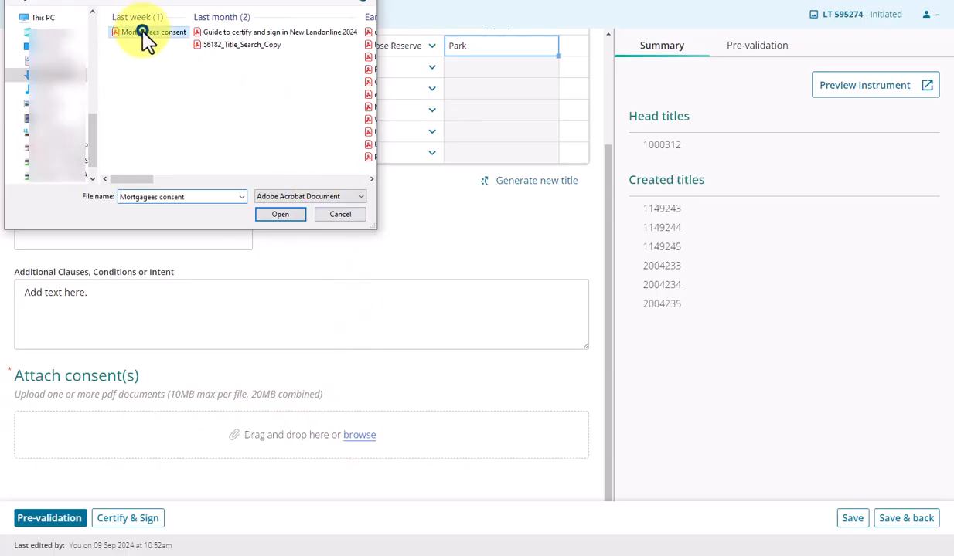
double_click(142, 31)
scroll(525, 367, "down", 2)
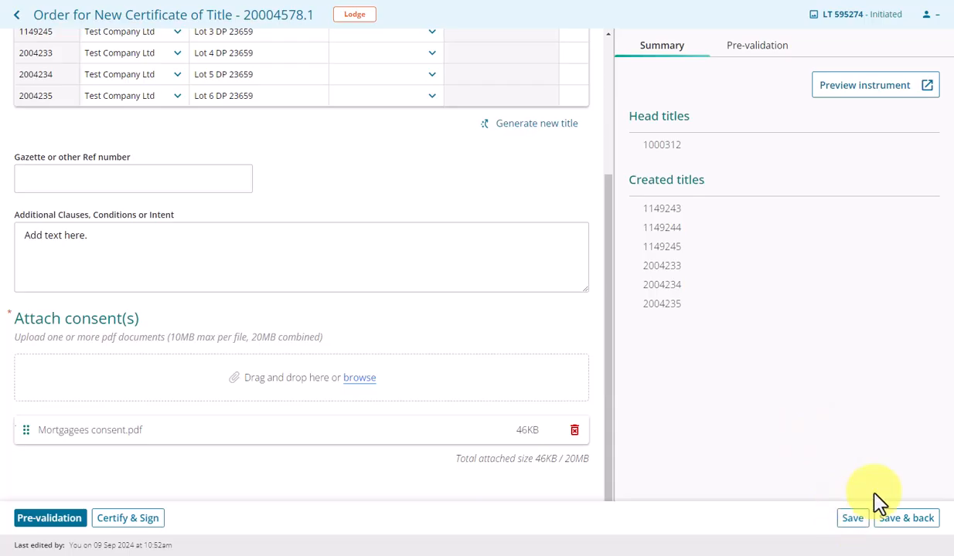
left_click(912, 532)
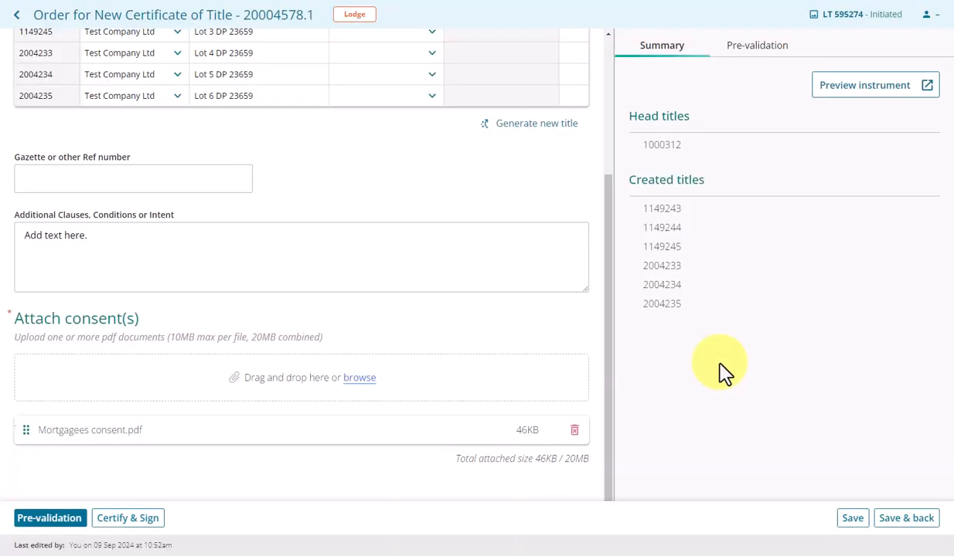